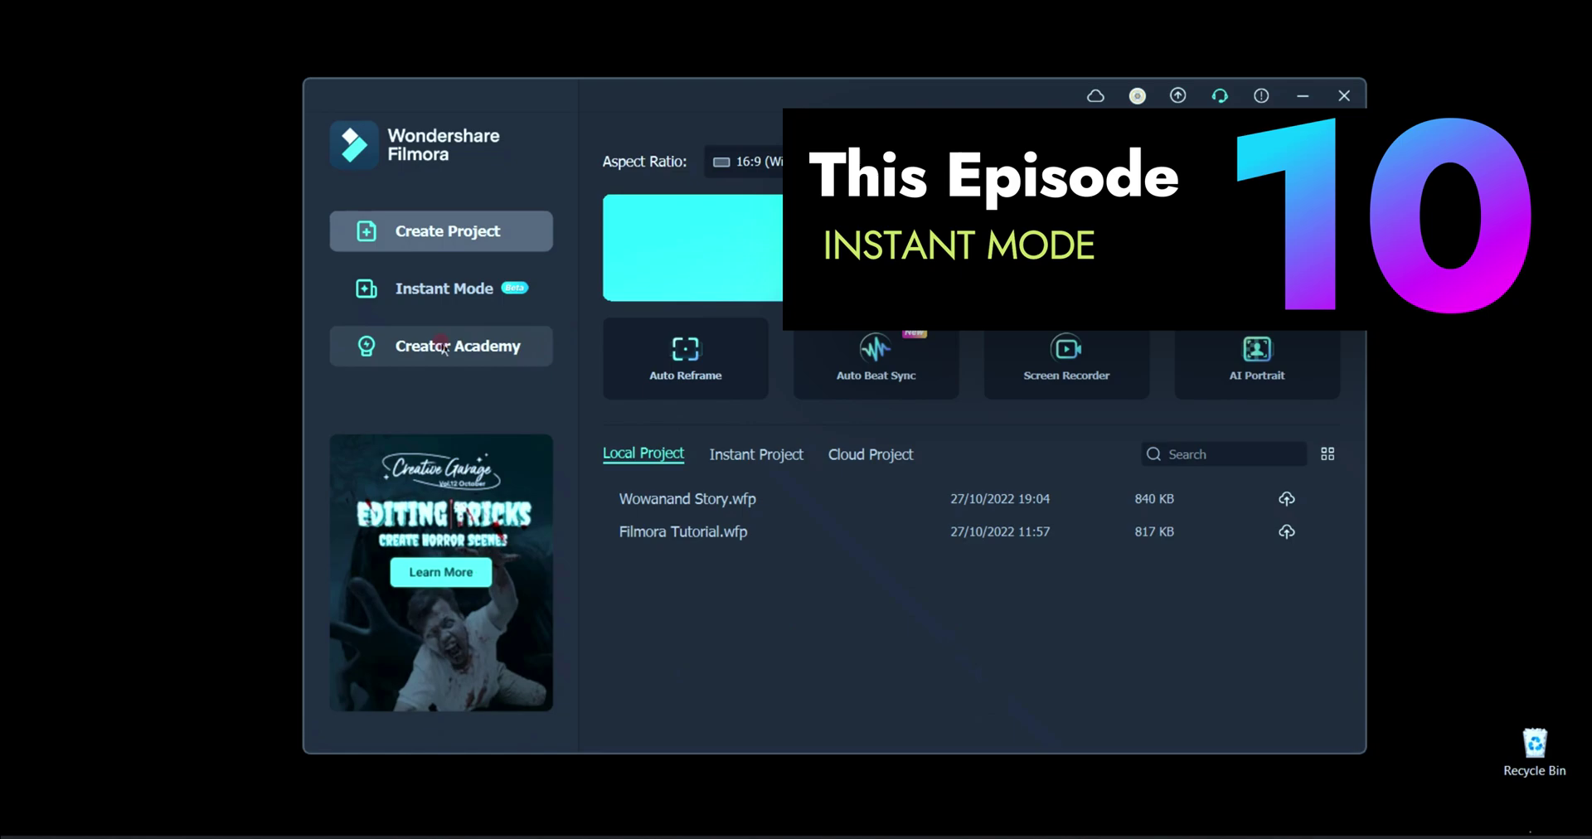
Step: Switch Filmora from the start screen to Instant Mode to work from templates
click(437, 290)
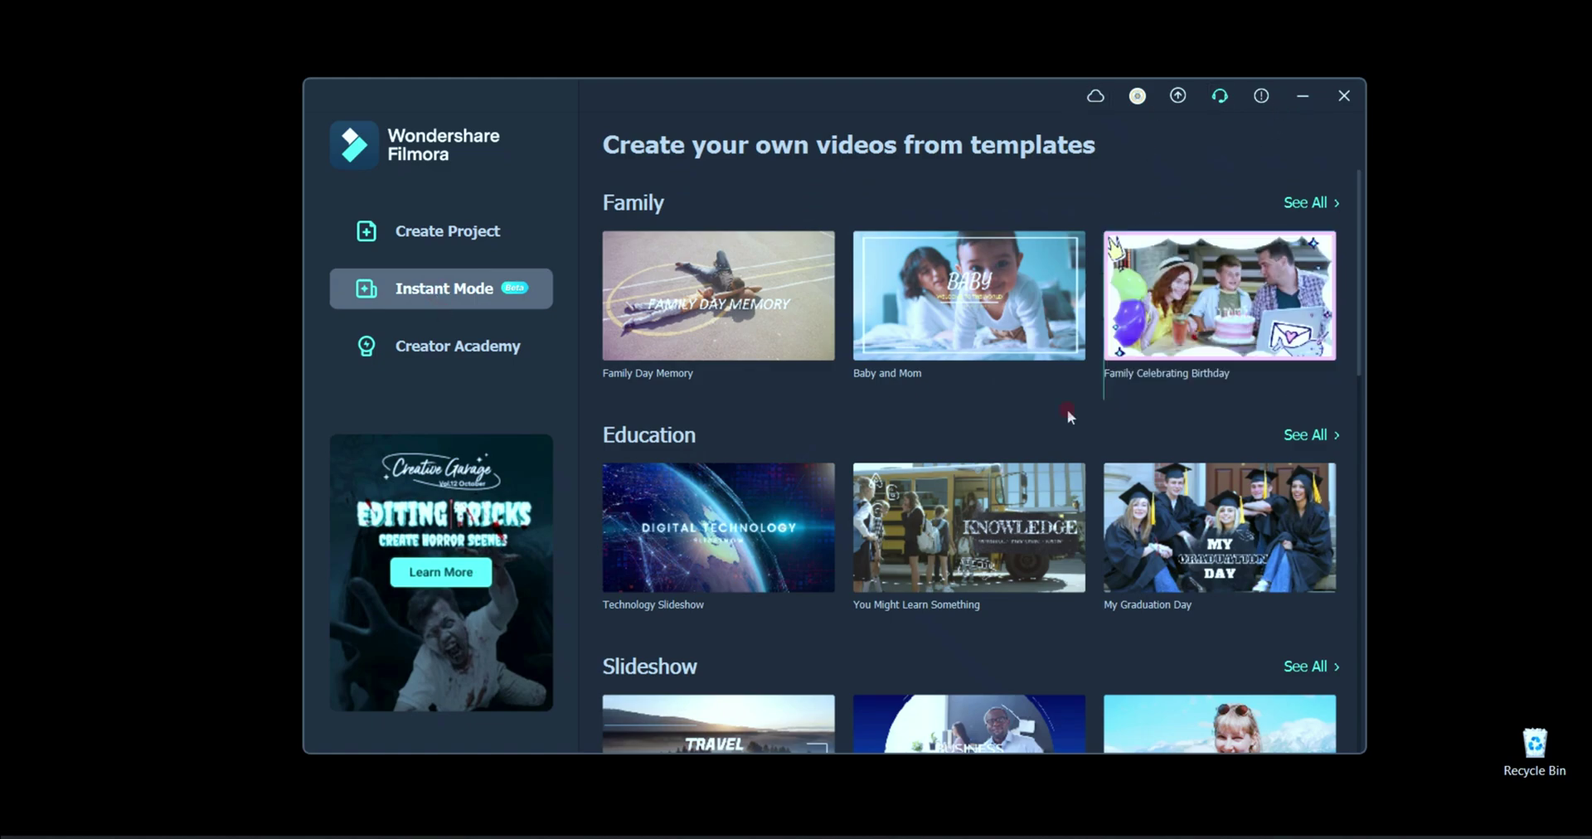
Step: Open the full Family template library and scroll down the style categories
mouse_move(971, 299)
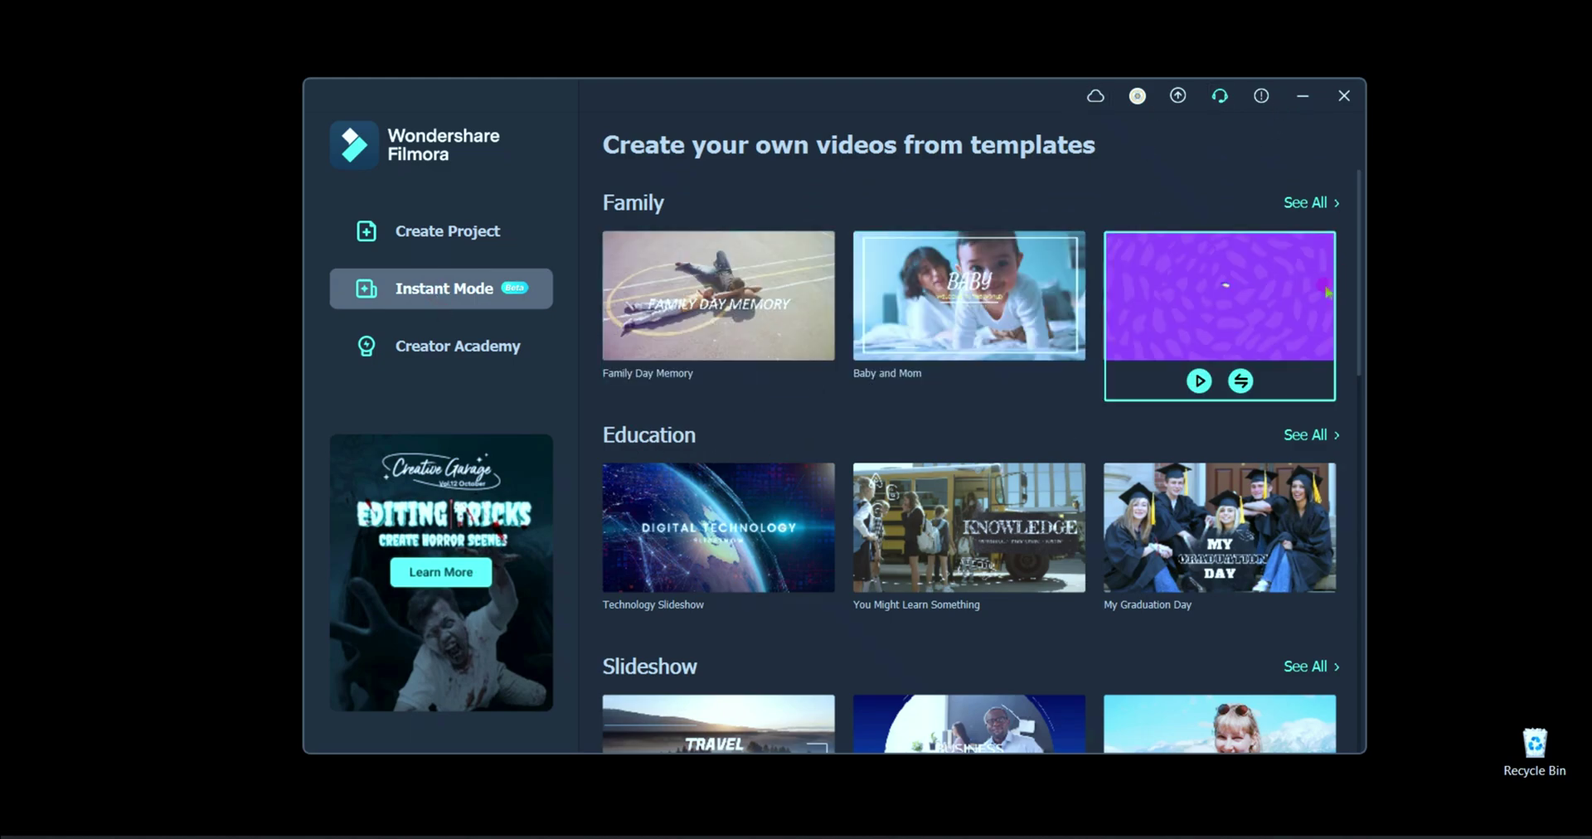
click(1308, 202)
mouse_move(825, 286)
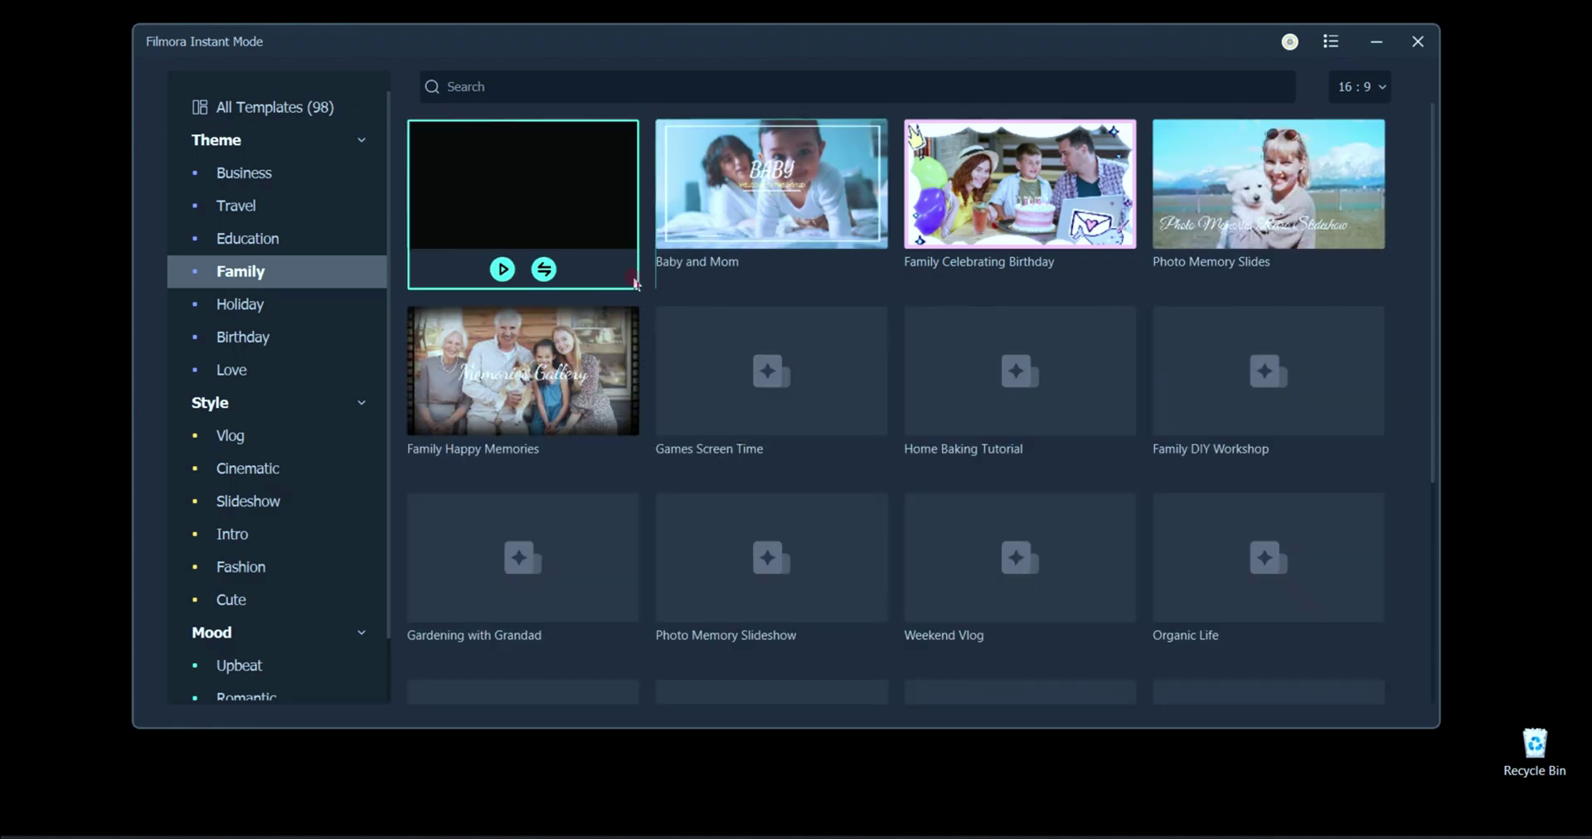
mouse_move(776, 409)
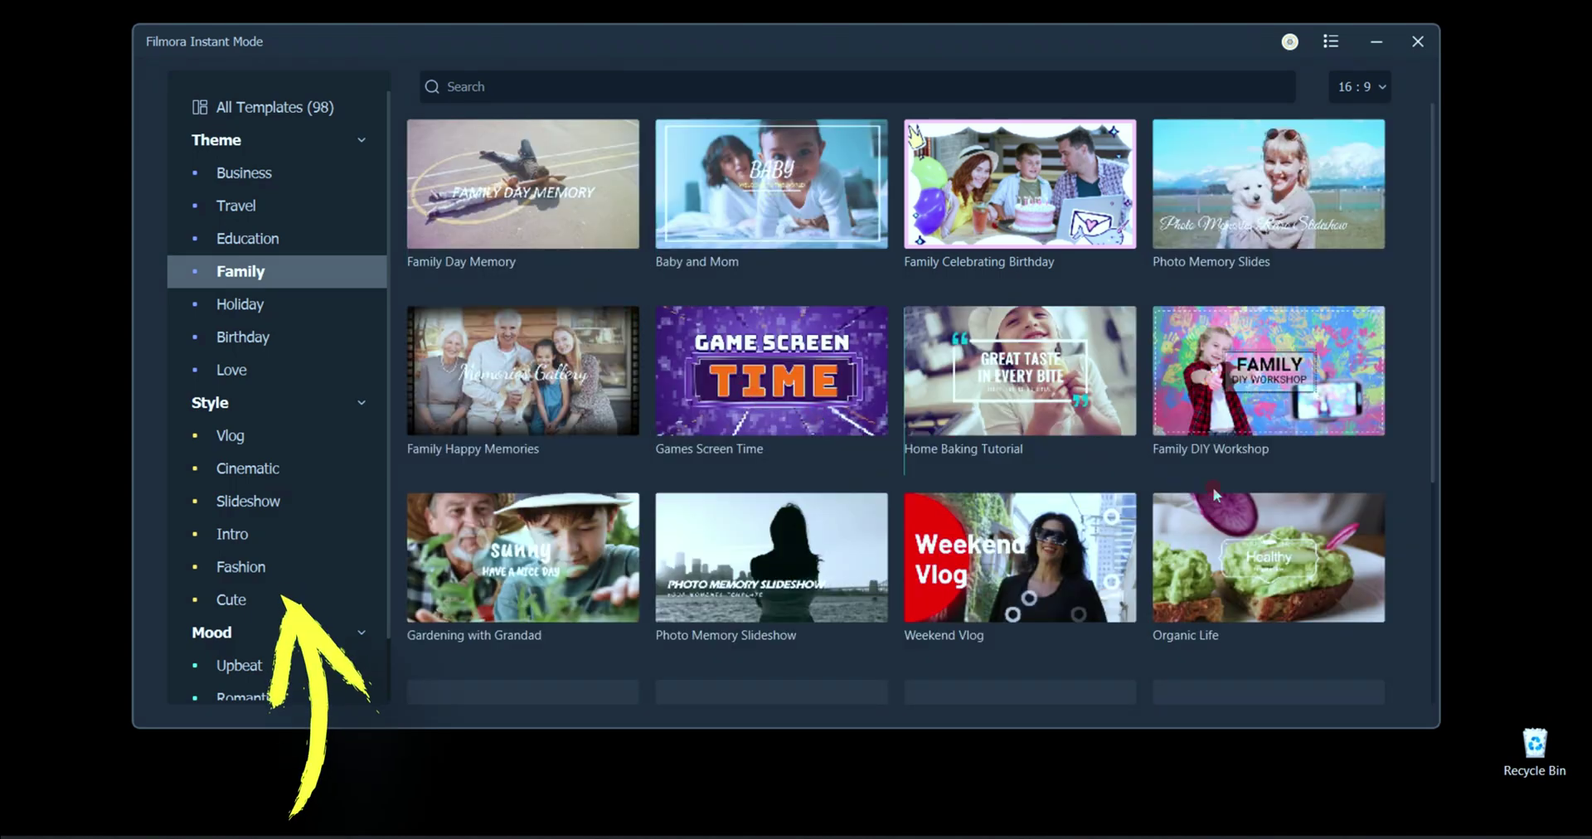
scroll(1151, 539, down, 2)
scroll(1151, 539, down, 2)
mouse_move(817, 429)
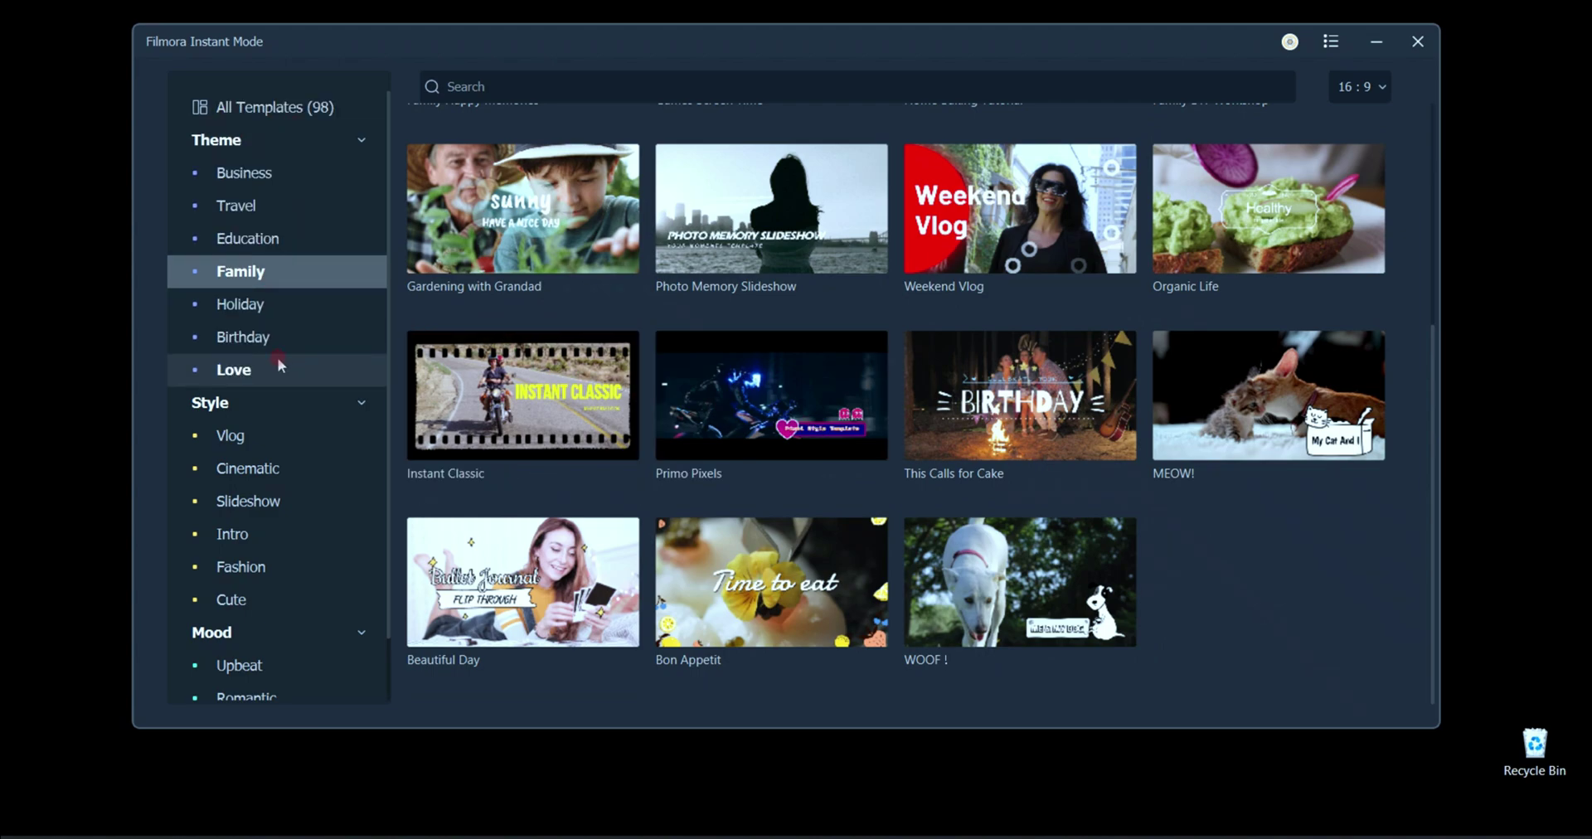
scroll(275, 357, down, 1)
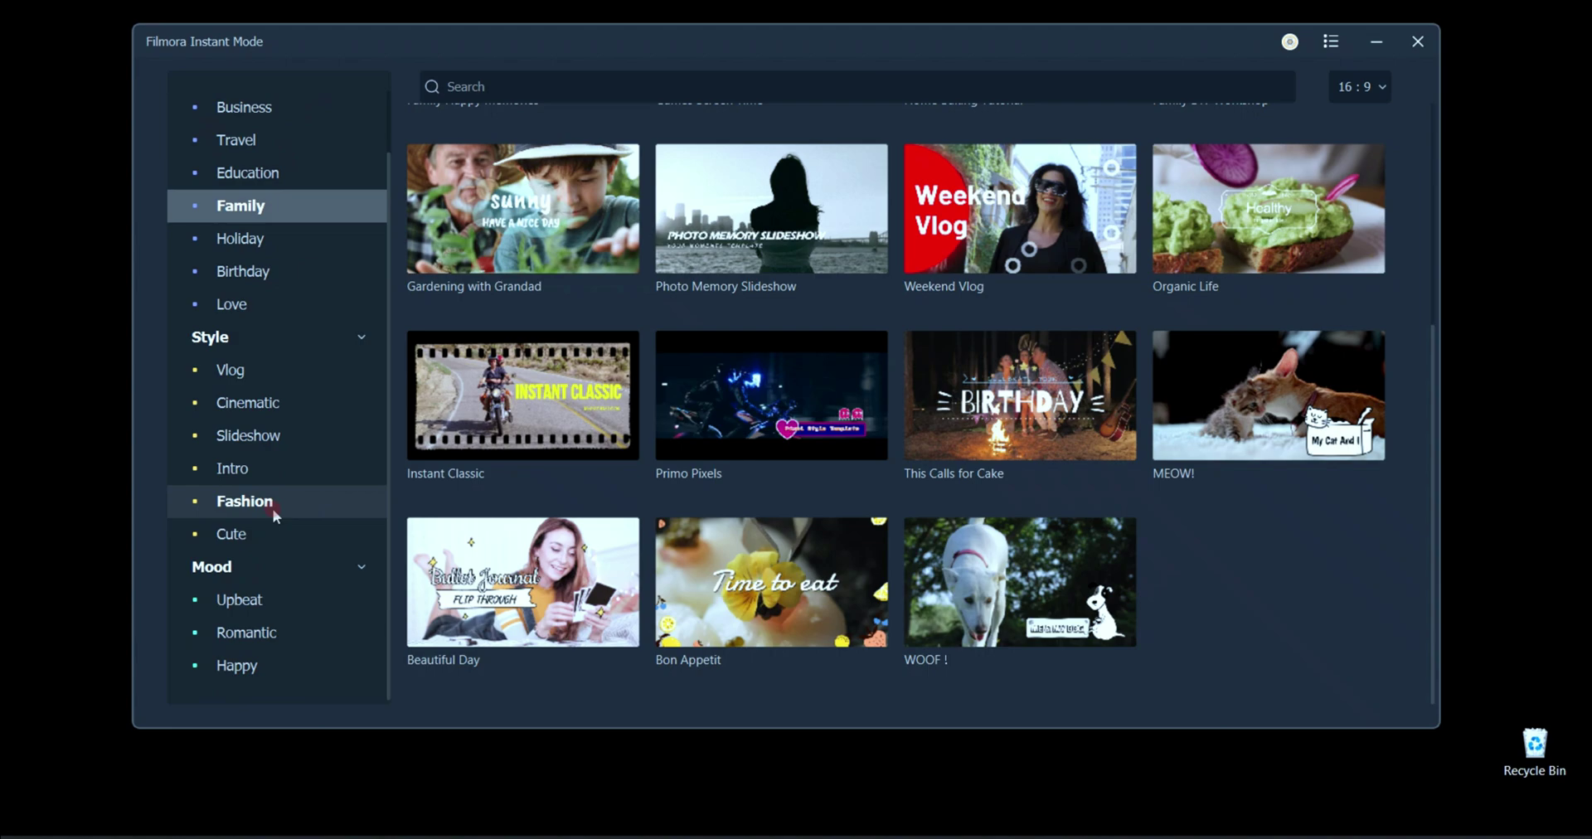
Step: Filter the library to Cinematic templates and browse them, including Cinematic Ink Memory
click(255, 410)
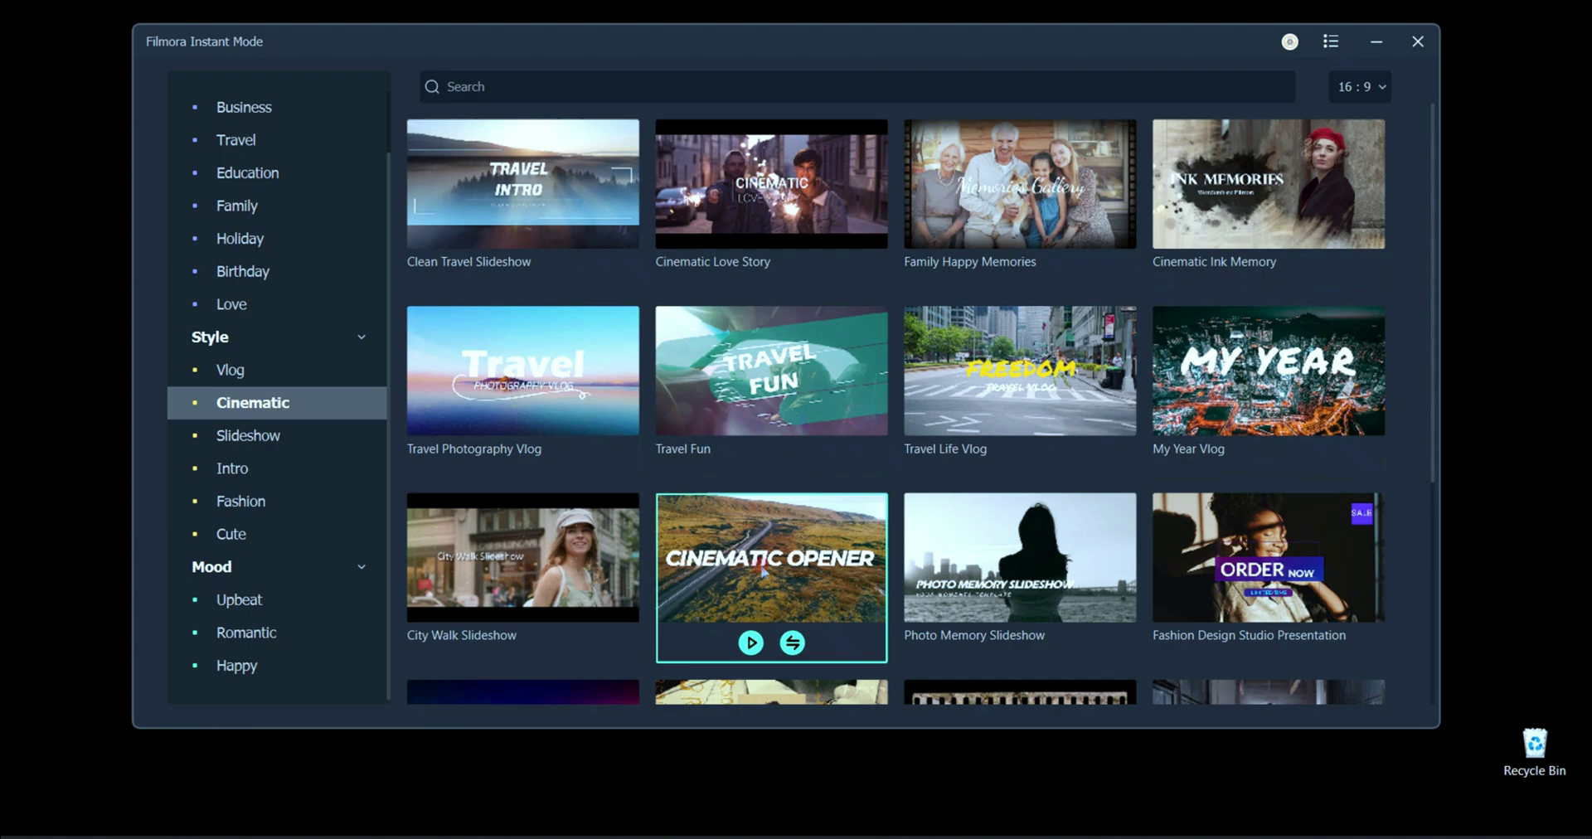
scroll(763, 571, down, 2)
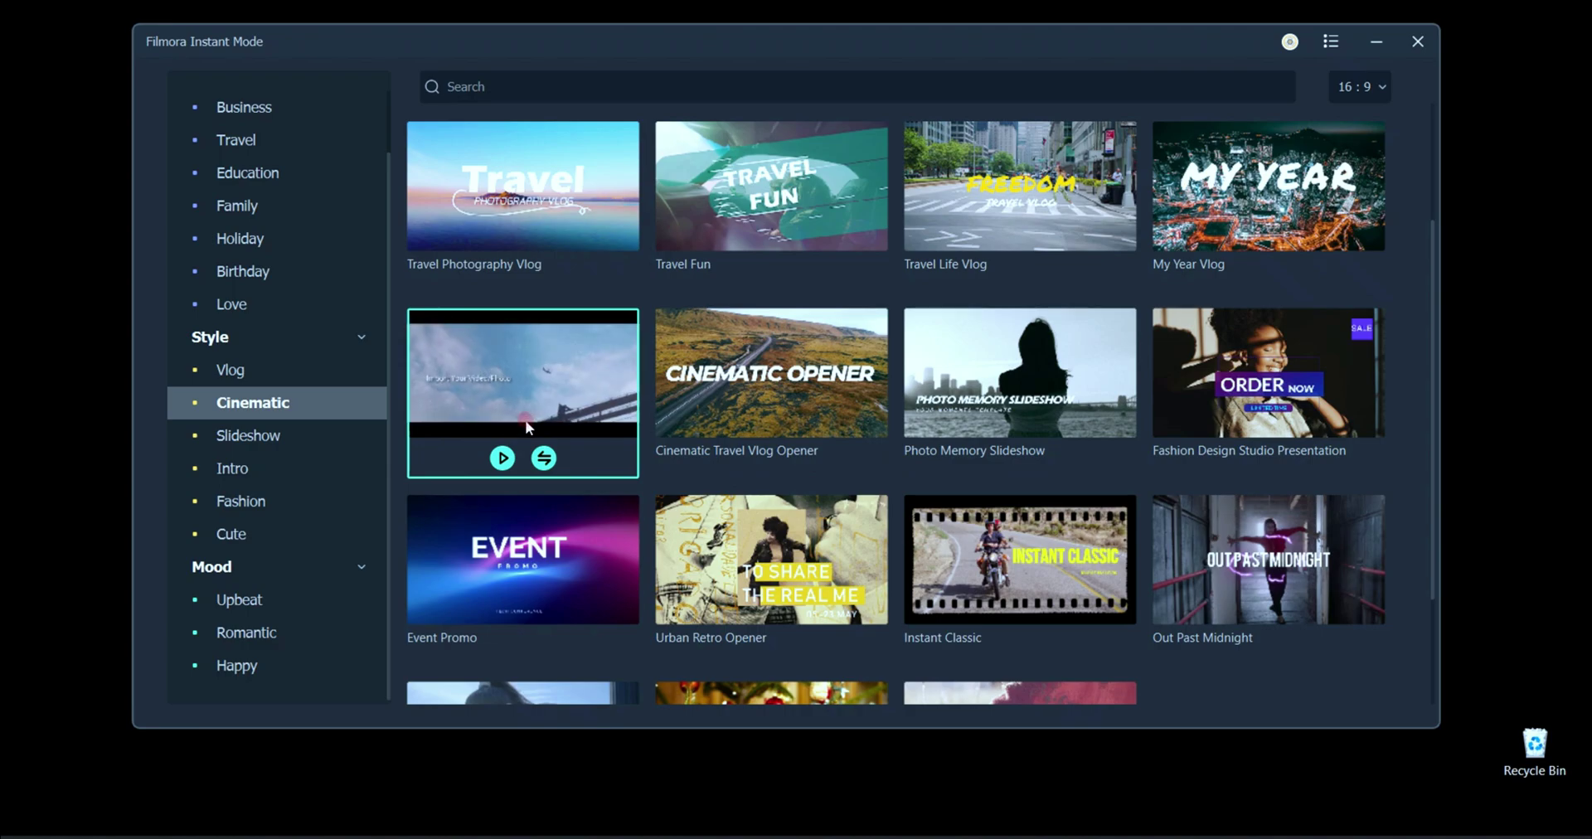
scroll(686, 576, down, 2)
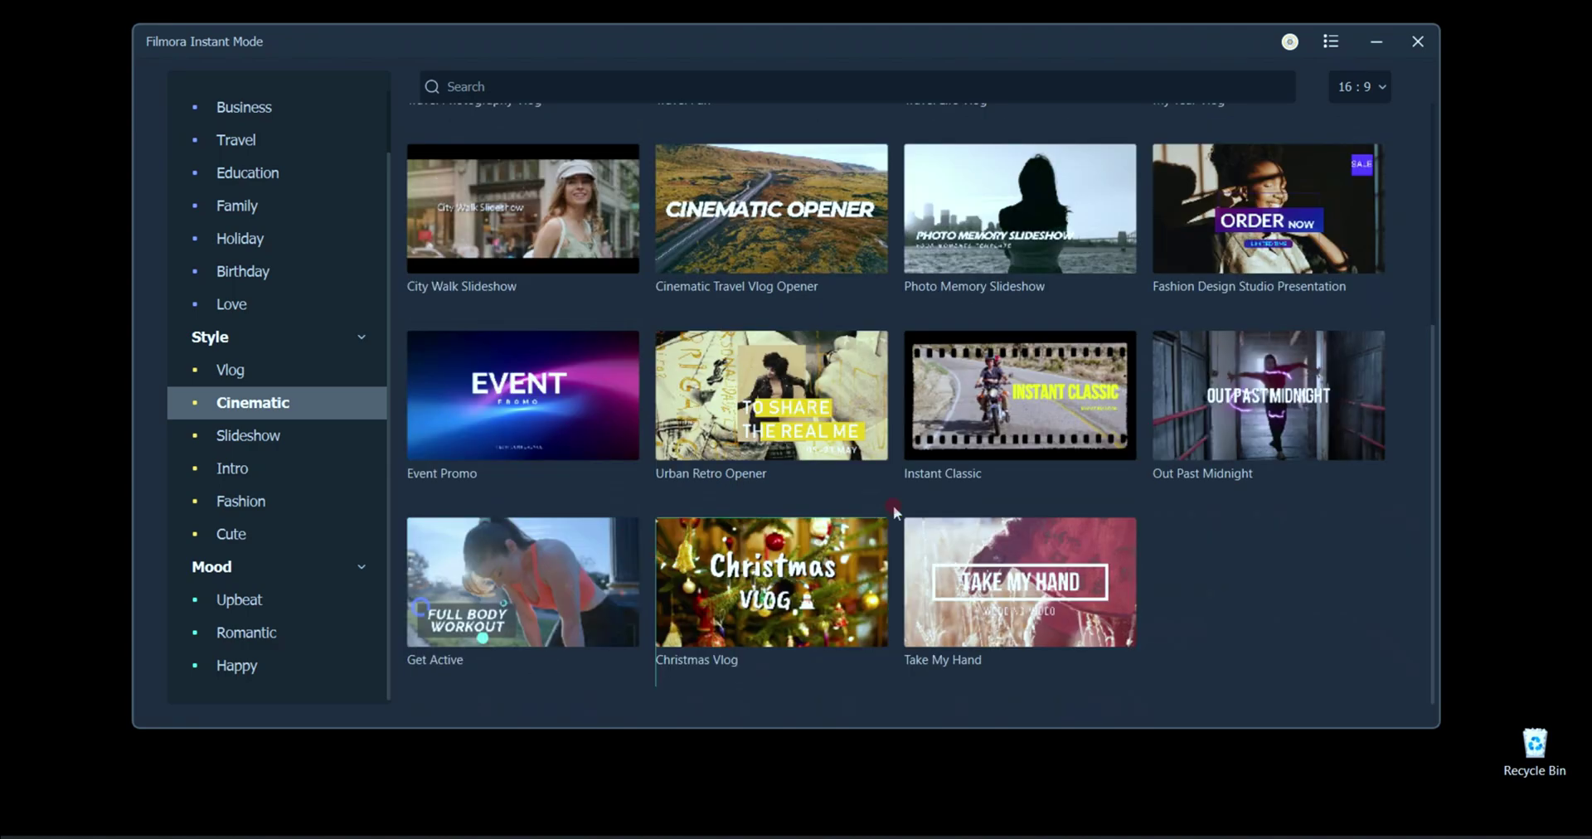
scroll(893, 505, up, 4)
mouse_move(1254, 212)
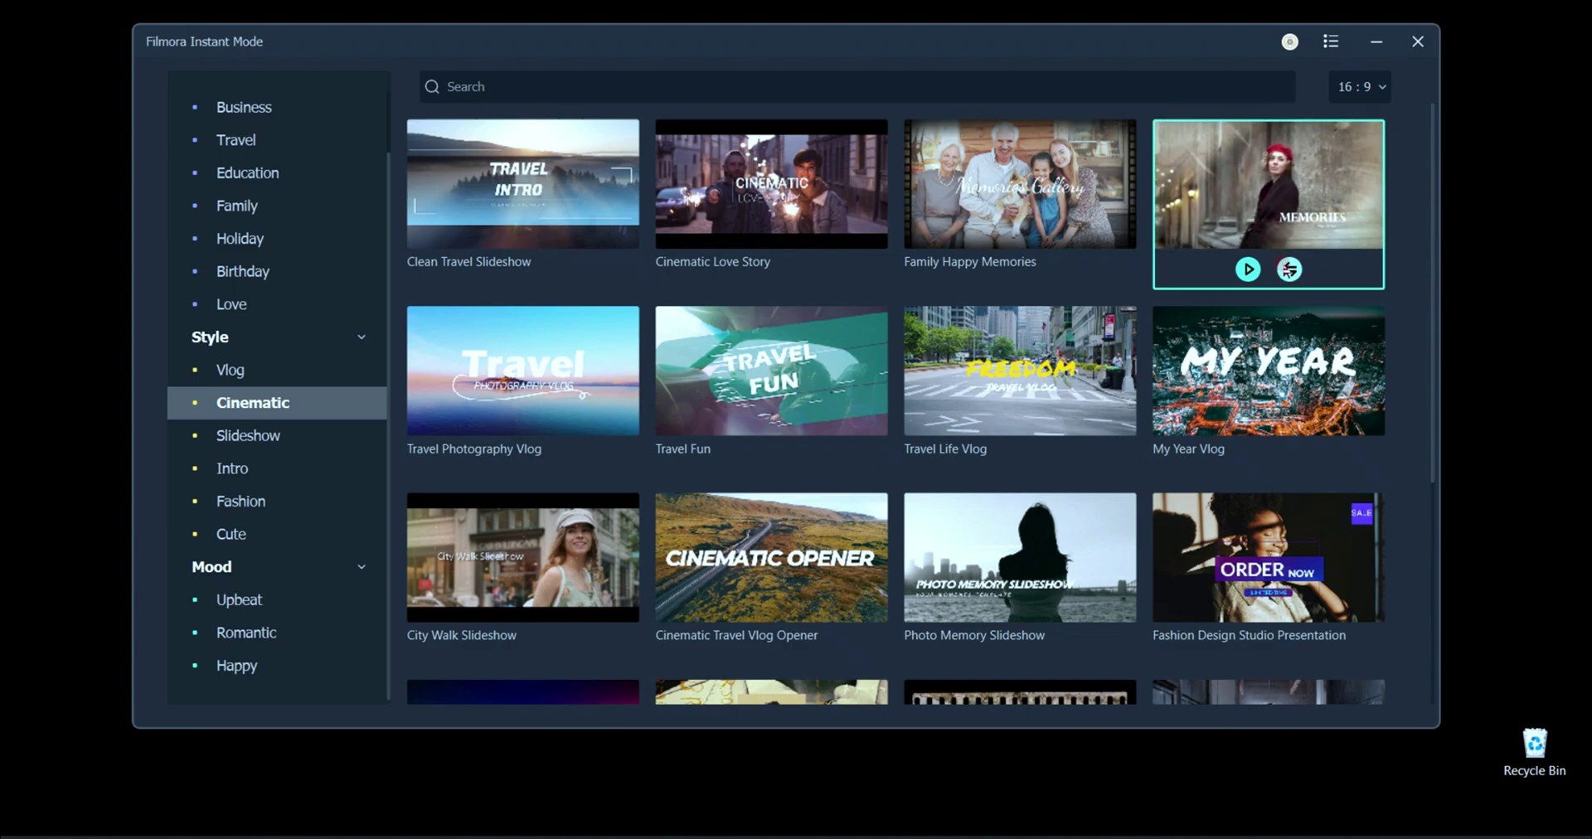
Step: Download Cinematic Ink Memory and import all nine video clips from Downloads
click(1288, 269)
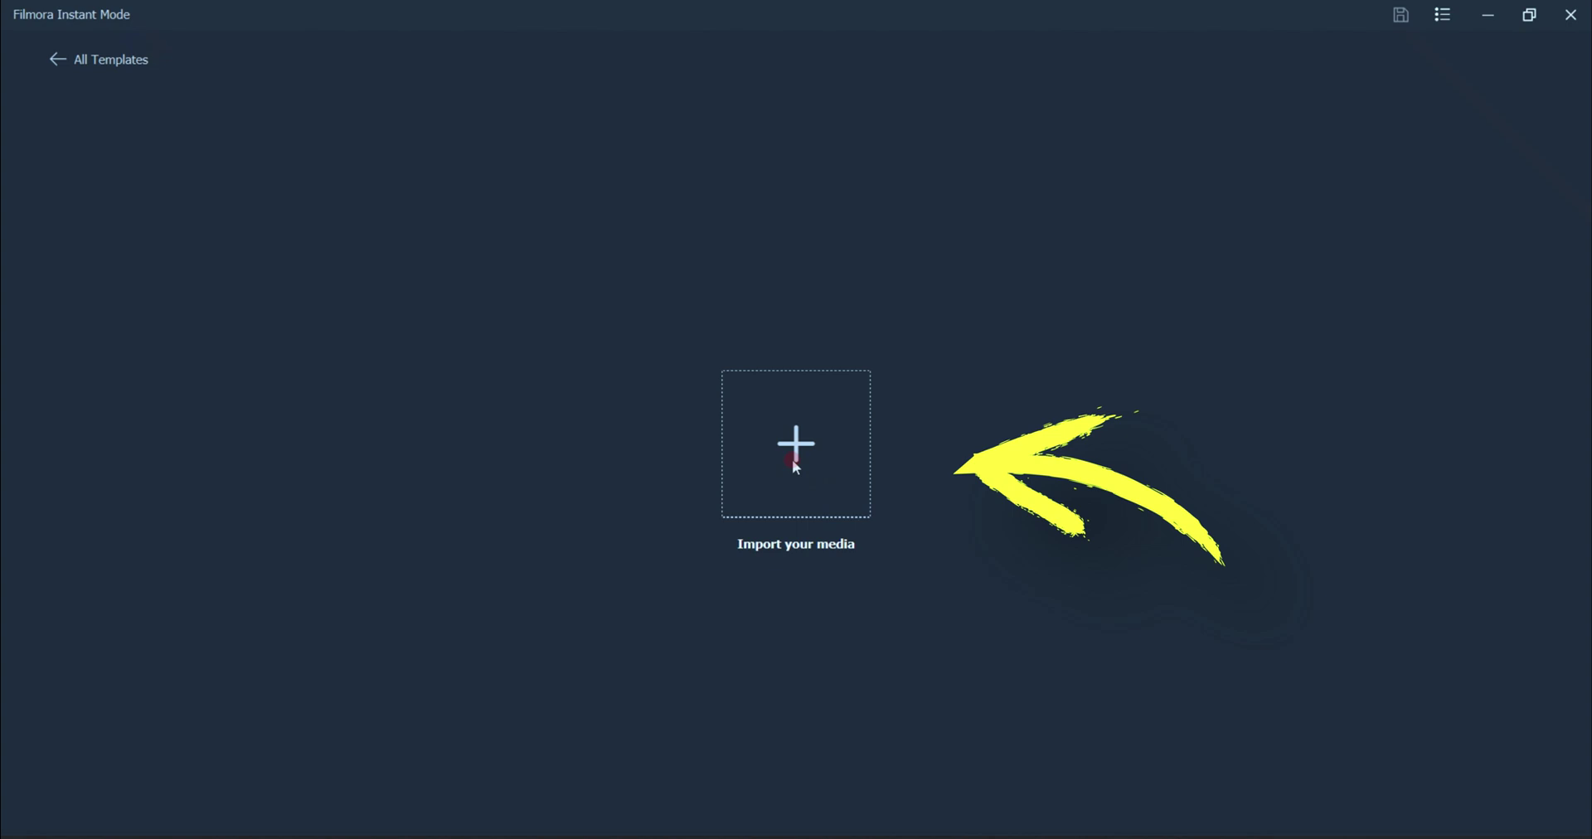
click(796, 448)
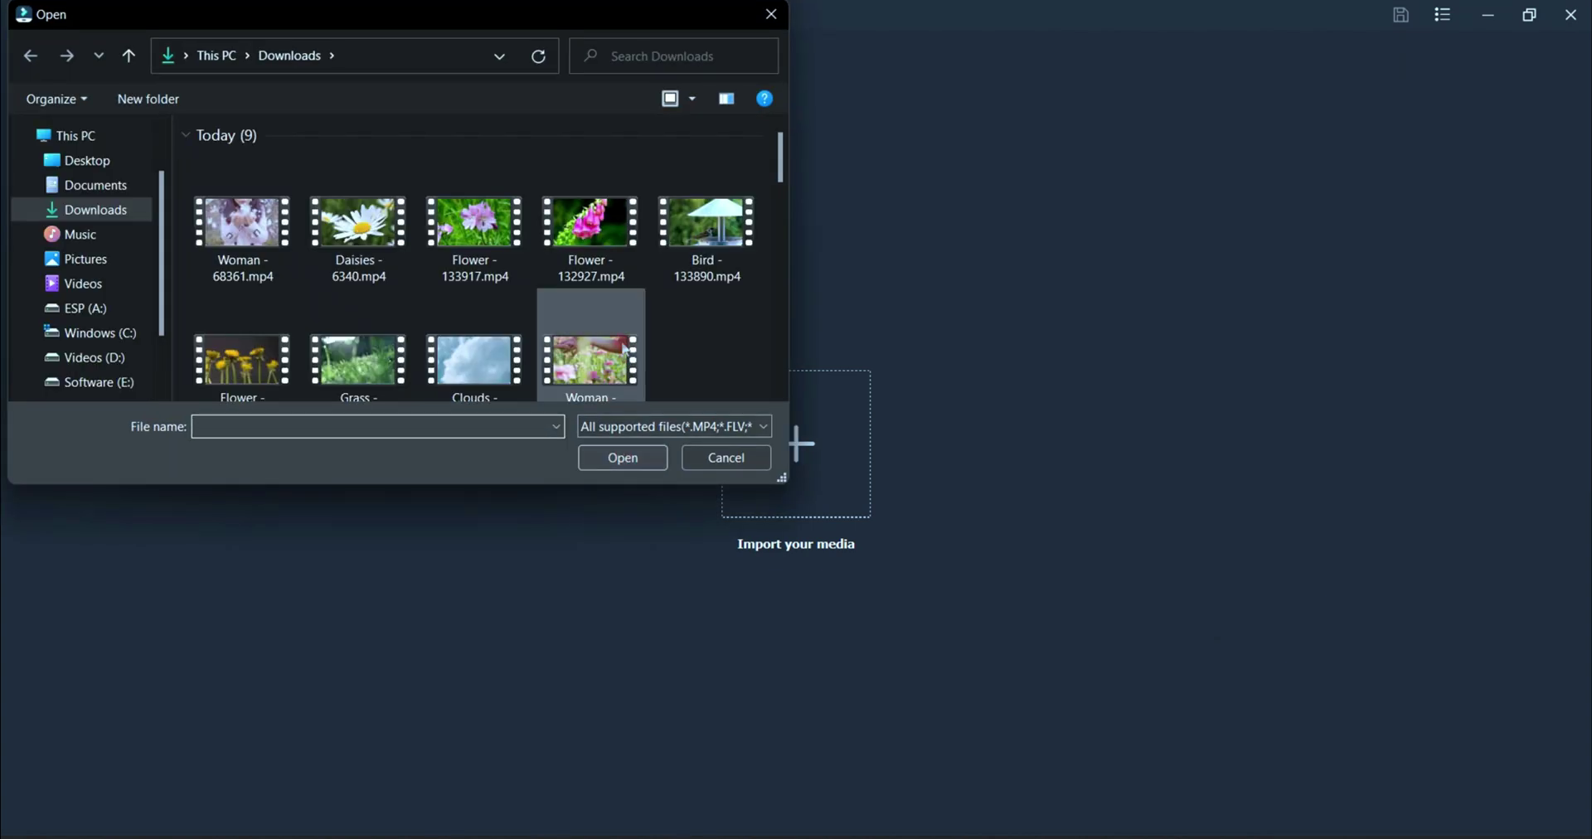
drag(742, 311, 165, 267)
click(622, 458)
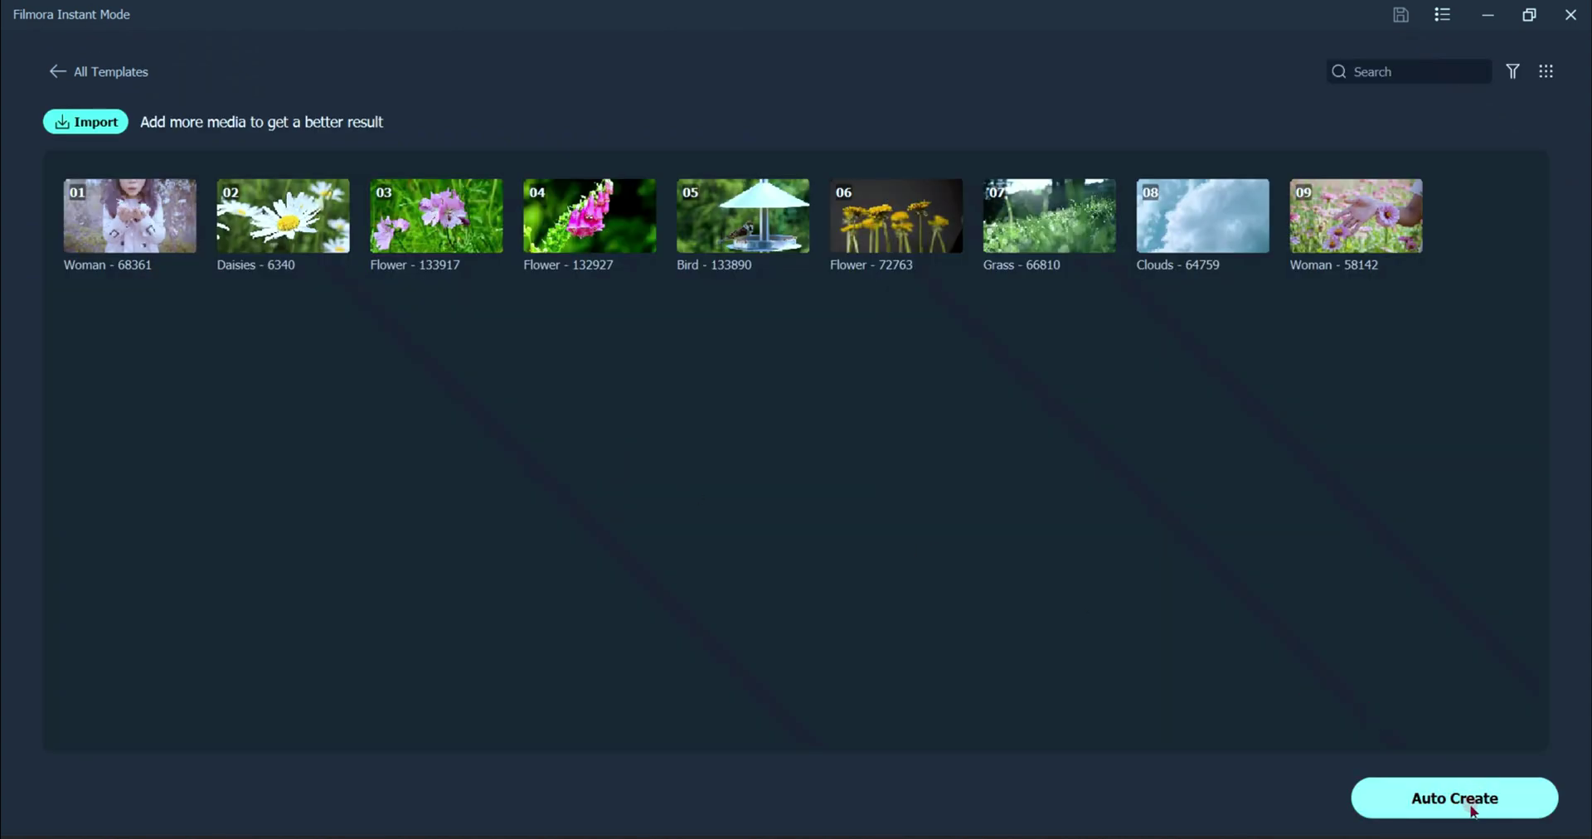
Step: Auto-create the Cinematic Ink Memory video from the nine imported clips
click(1473, 809)
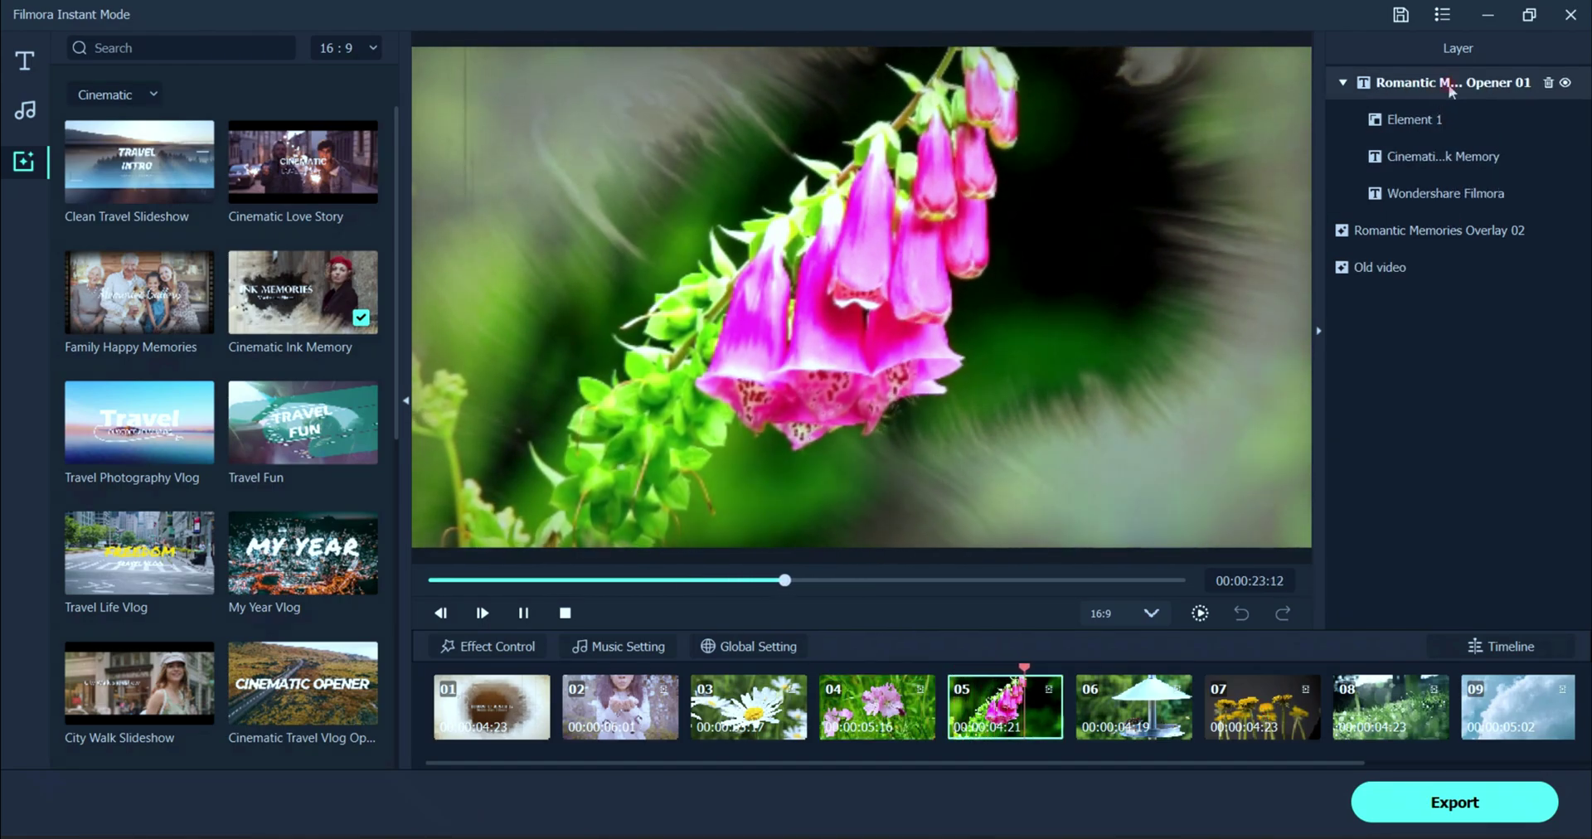
Step: Check each template layer, then open the Old video layer's Fade, Colorful, Frequency and Opacity settings
click(1501, 83)
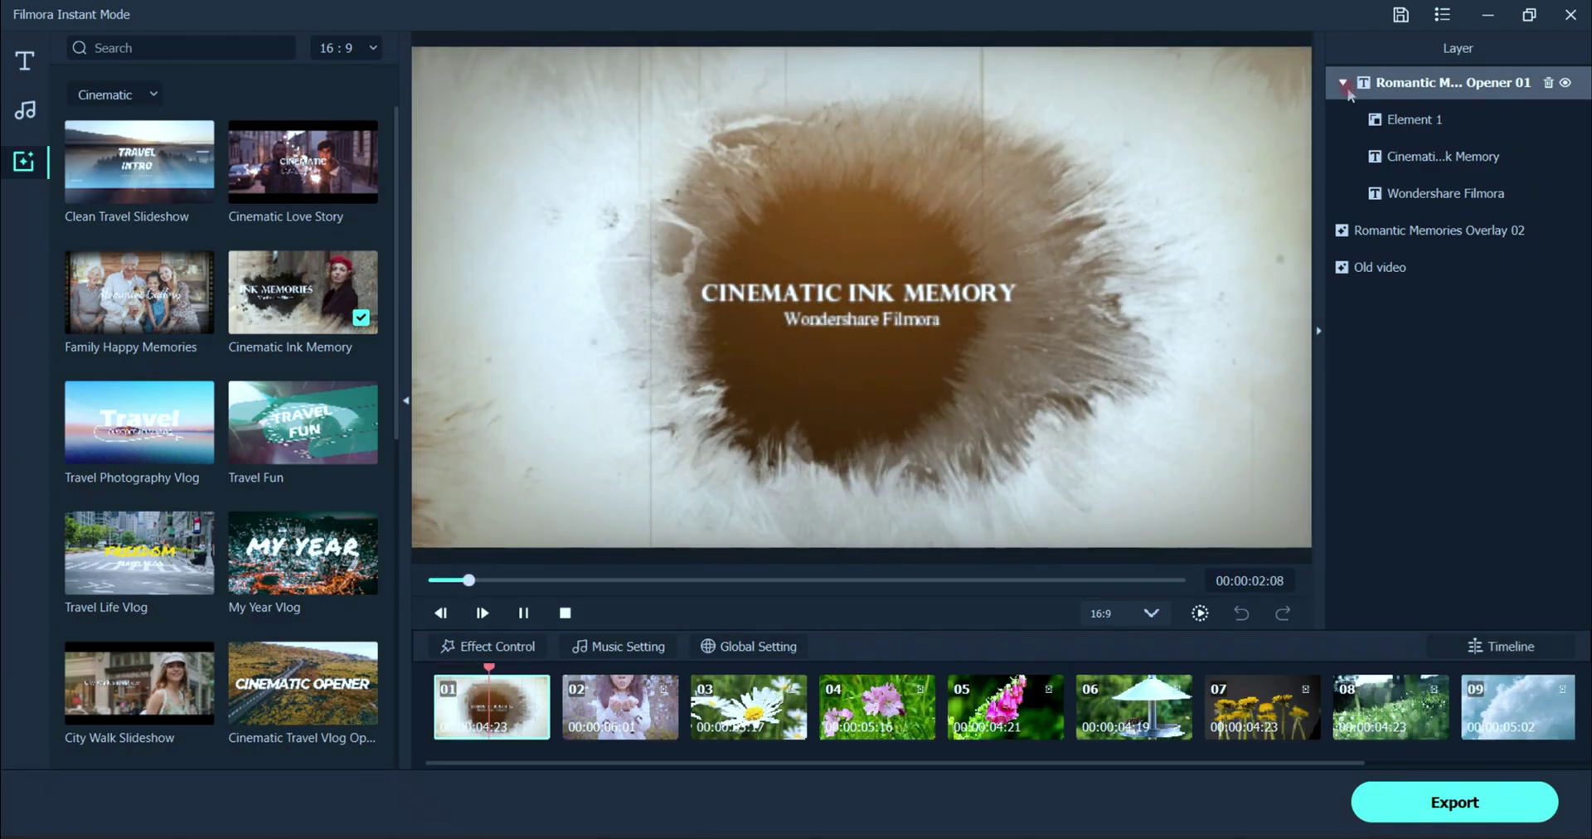
click(1383, 121)
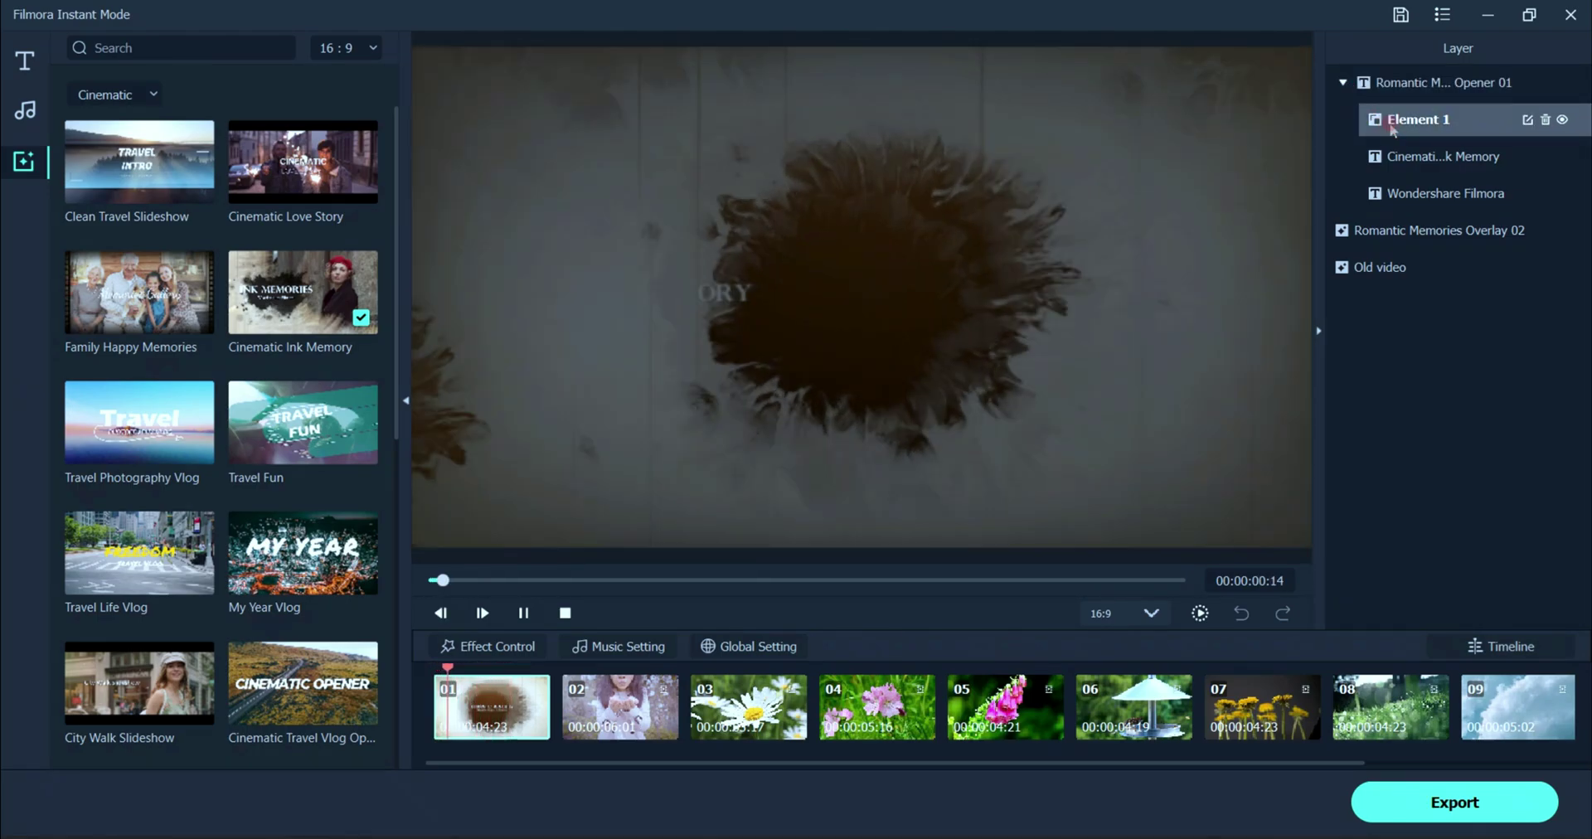
click(1404, 159)
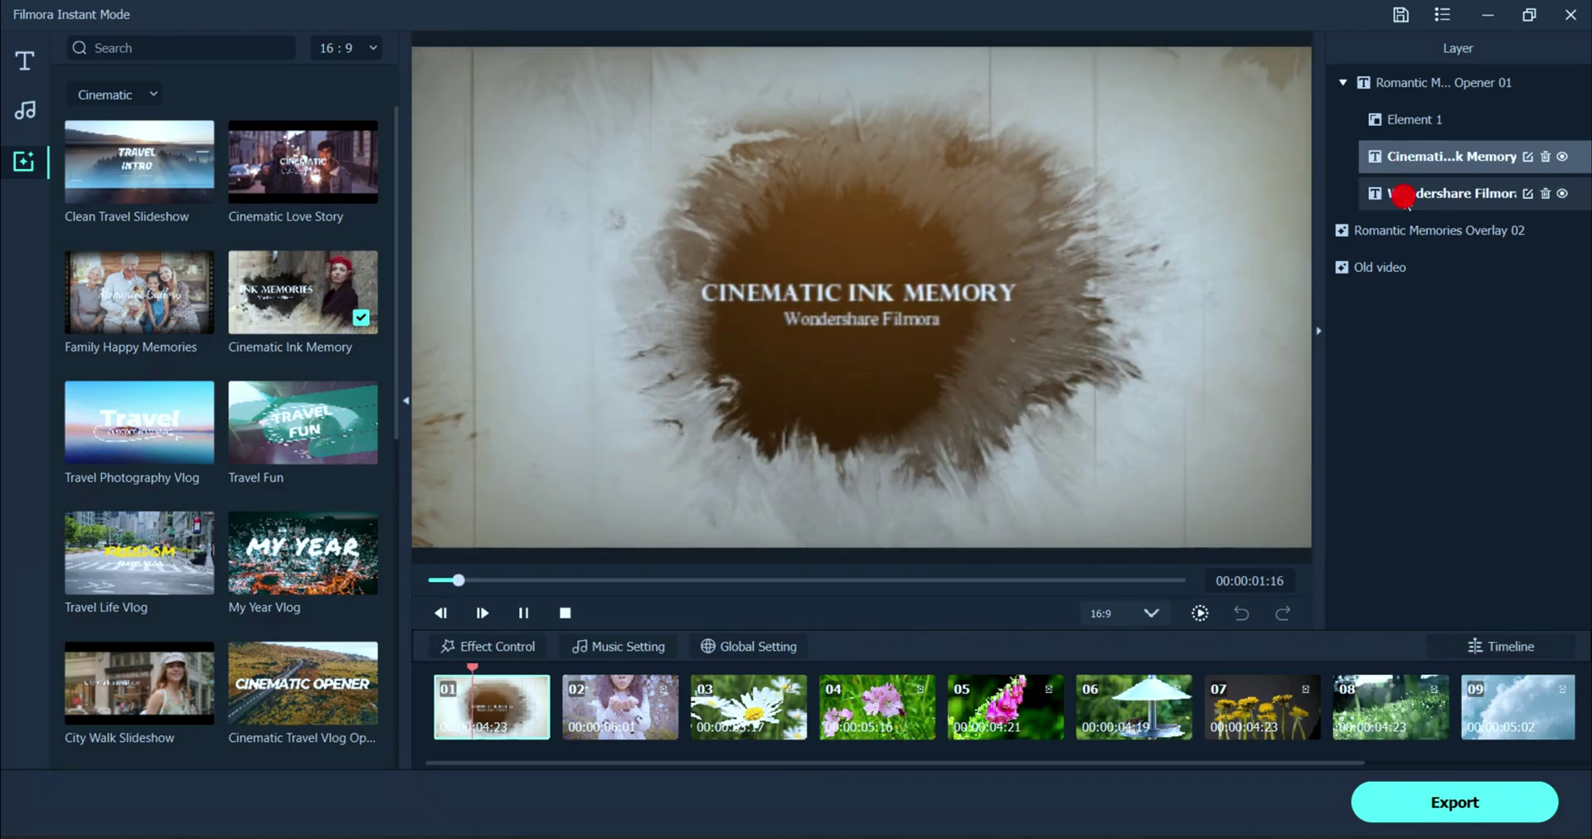
click(1400, 193)
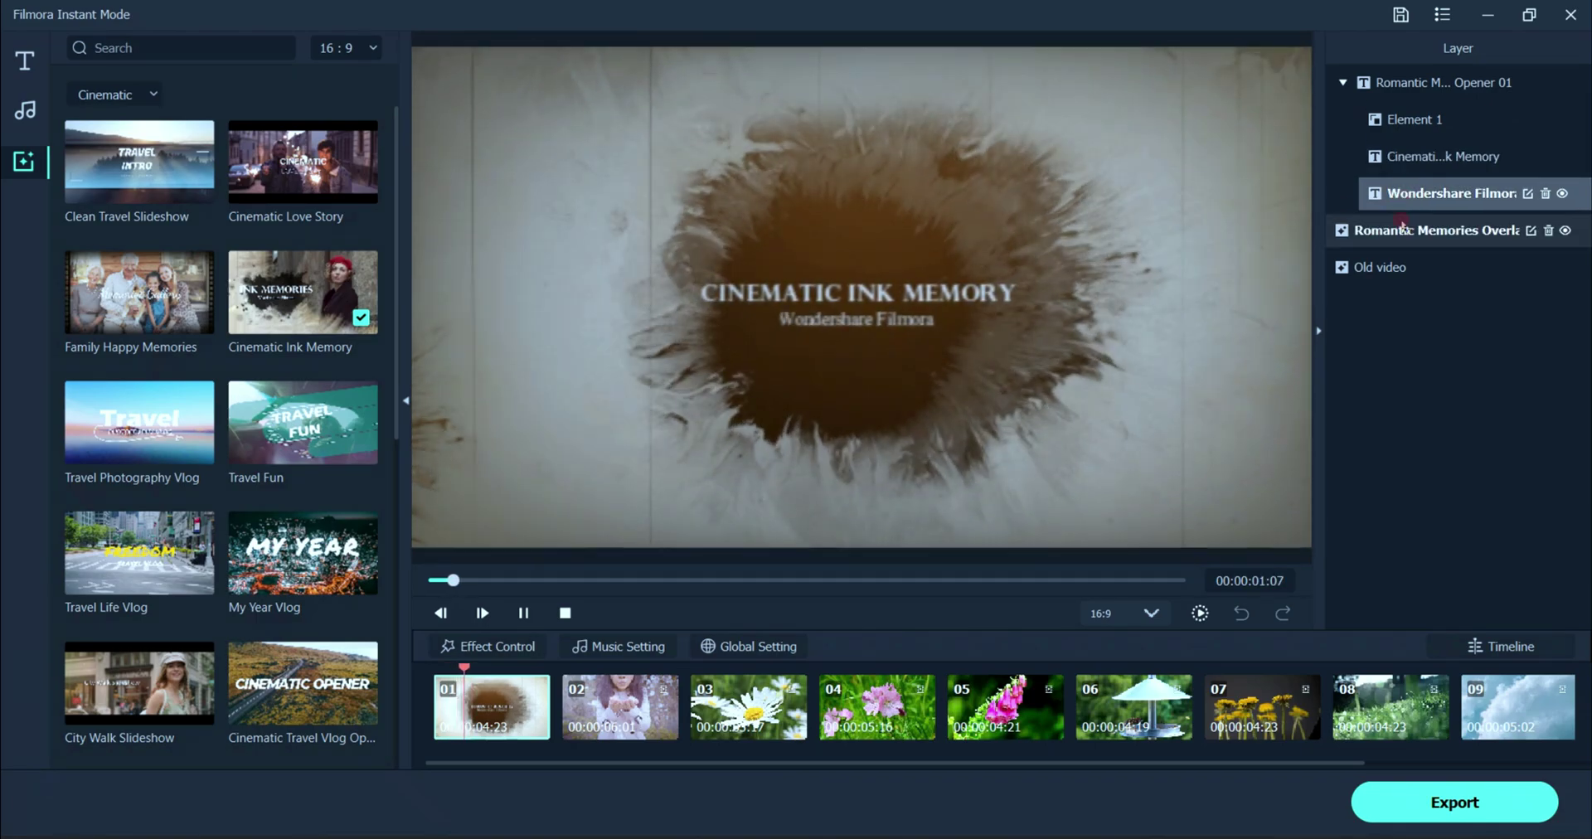
click(1401, 228)
click(1387, 267)
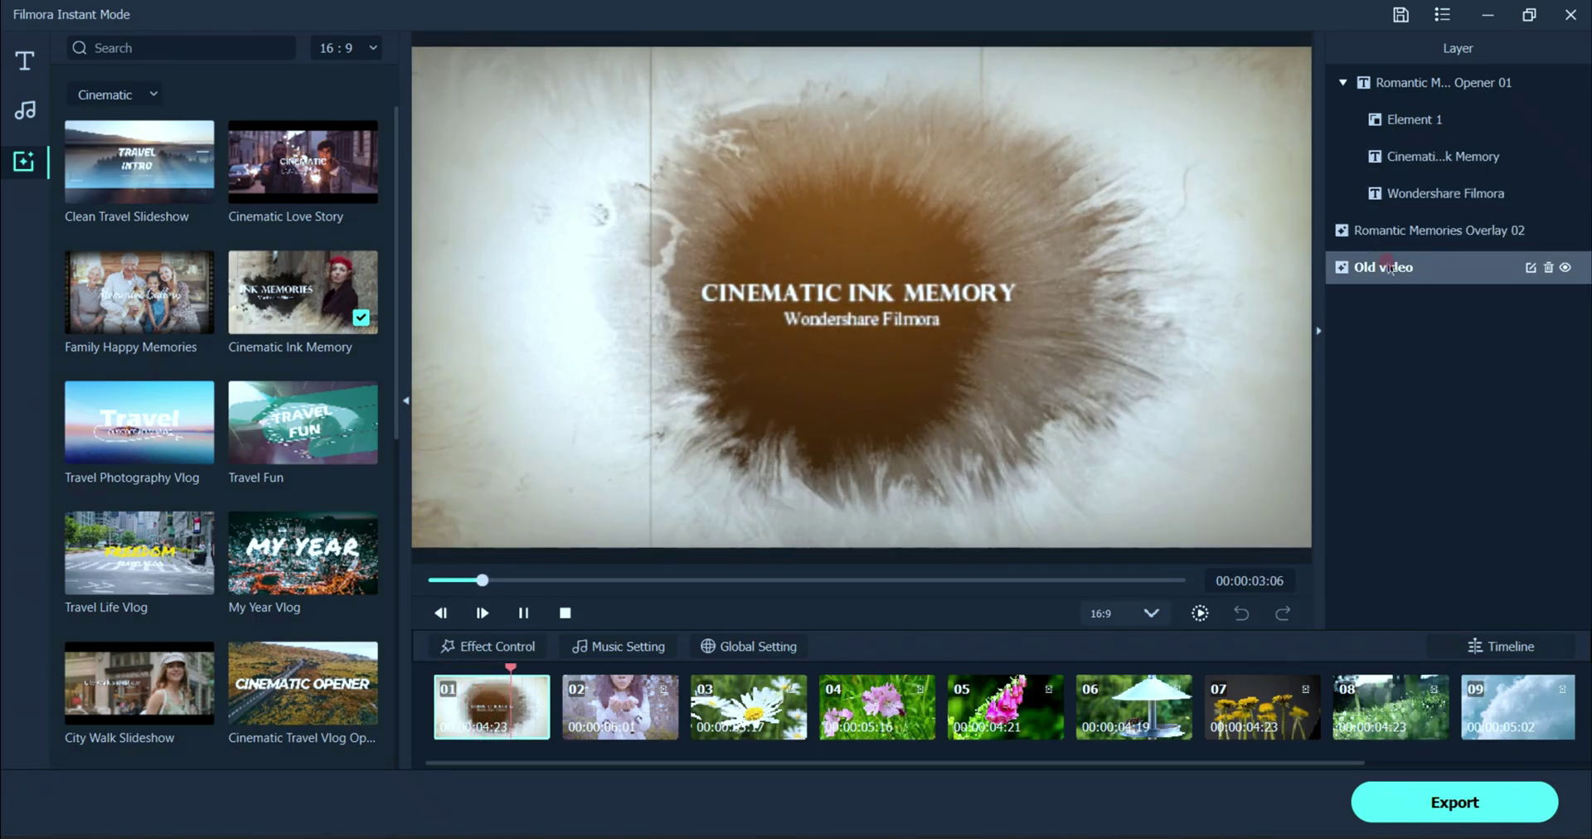
click(1530, 268)
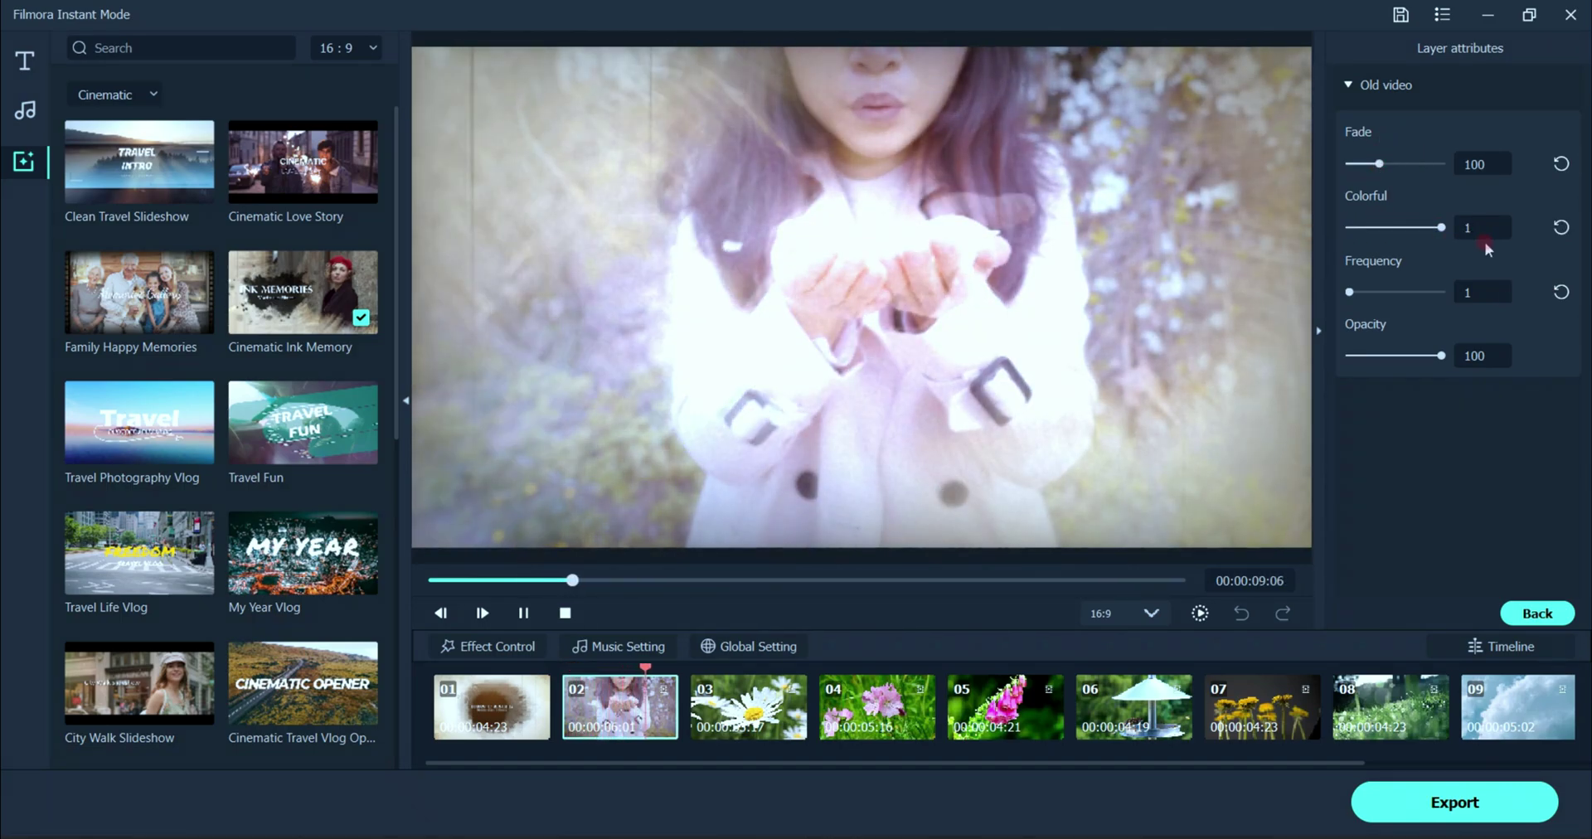
Step: Lower the Old video layer's Fade from 100 to 6 and return to the layer list
mouse_move(1379, 164)
mouse_down()
mouse_move(1452, 172)
mouse_move(1327, 164)
mouse_move(1553, 180)
mouse_move(1350, 175)
mouse_up()
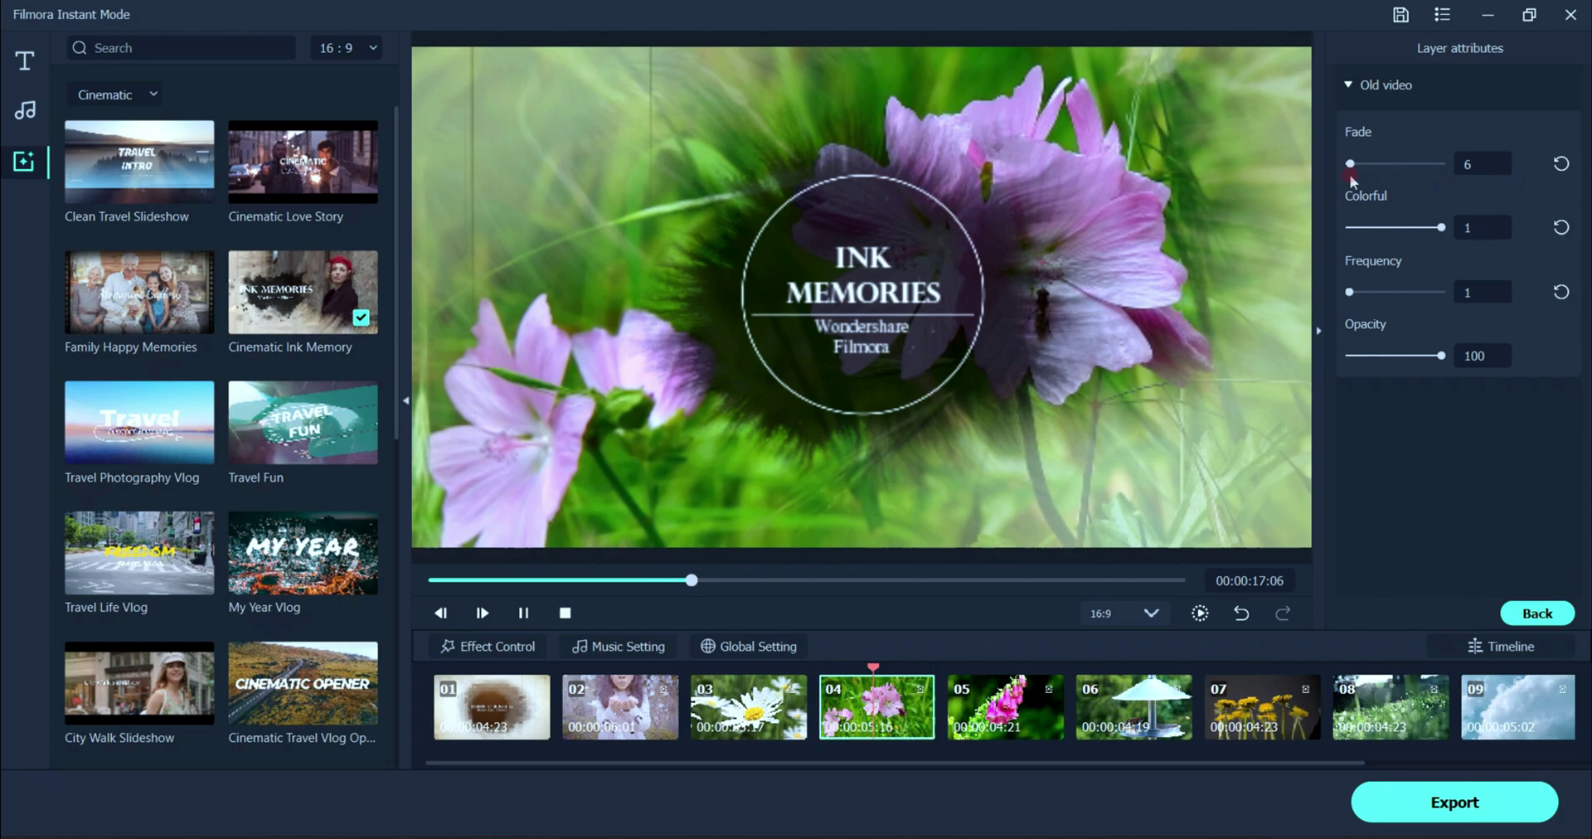
click(1436, 410)
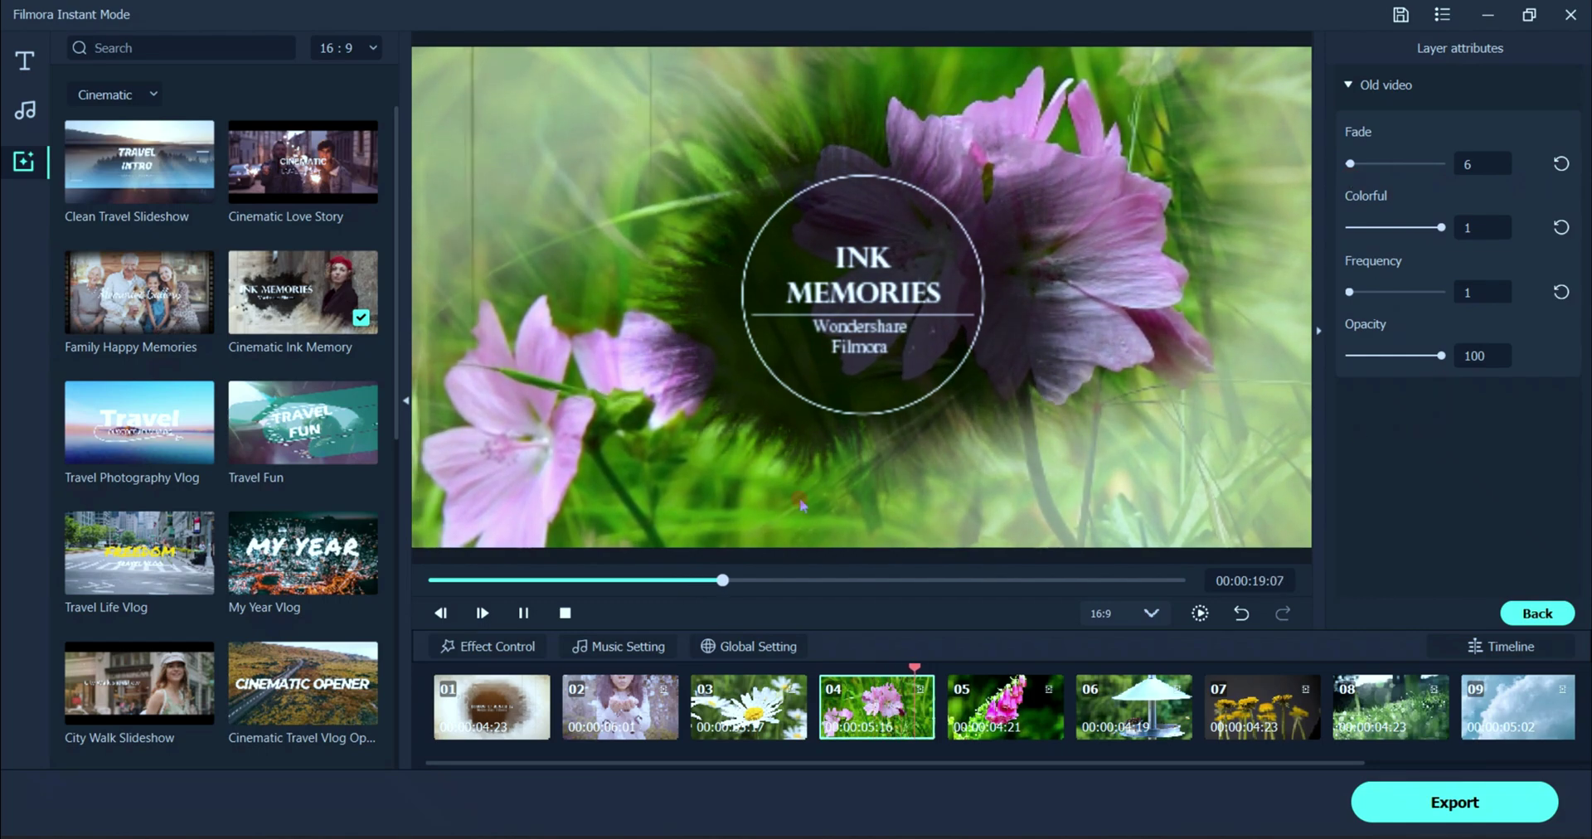
click(1531, 616)
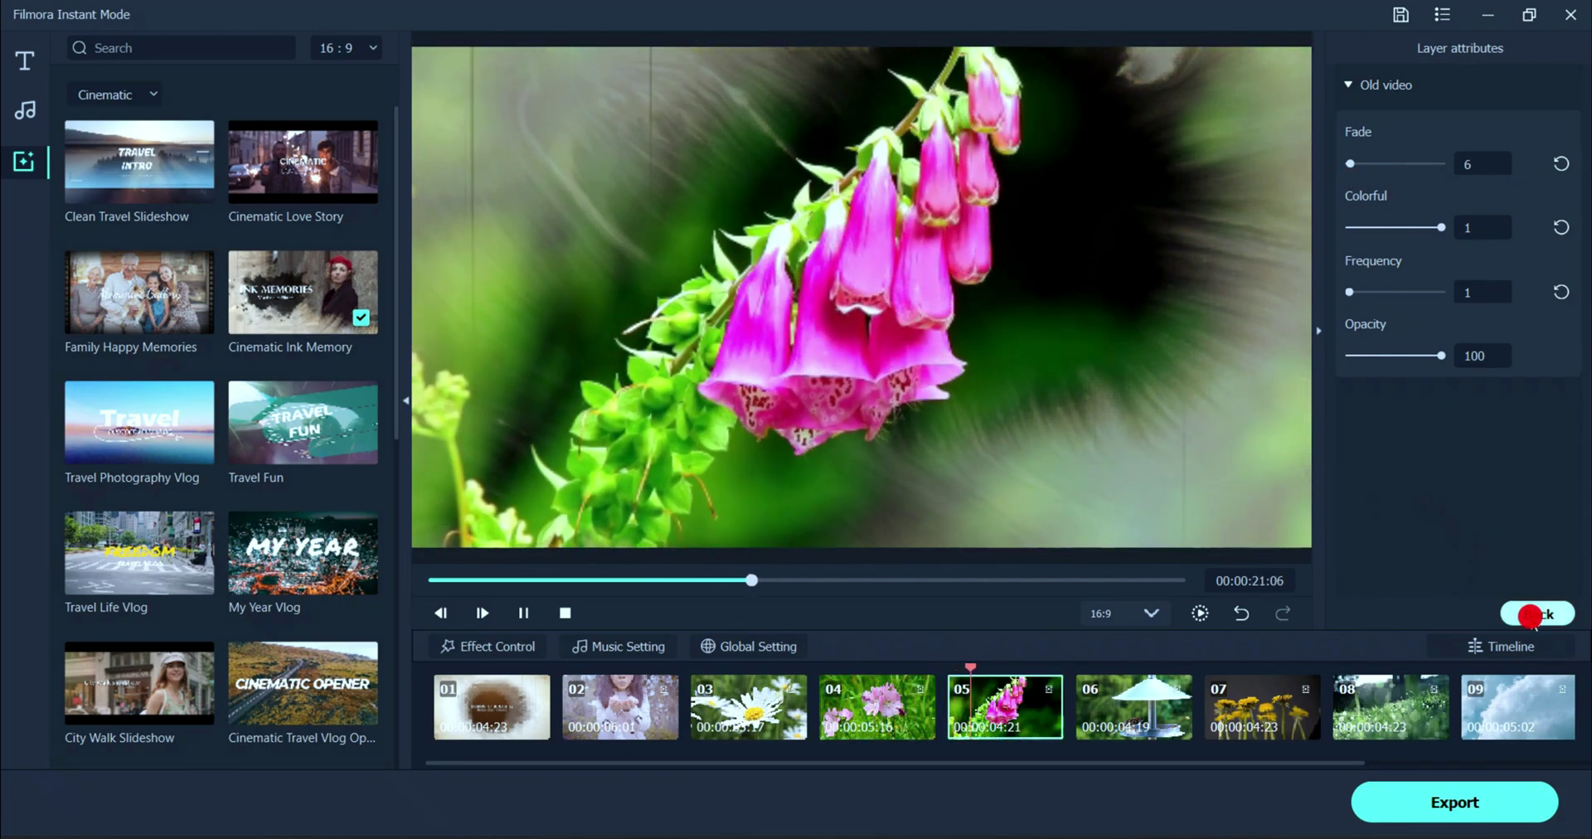
click(1340, 335)
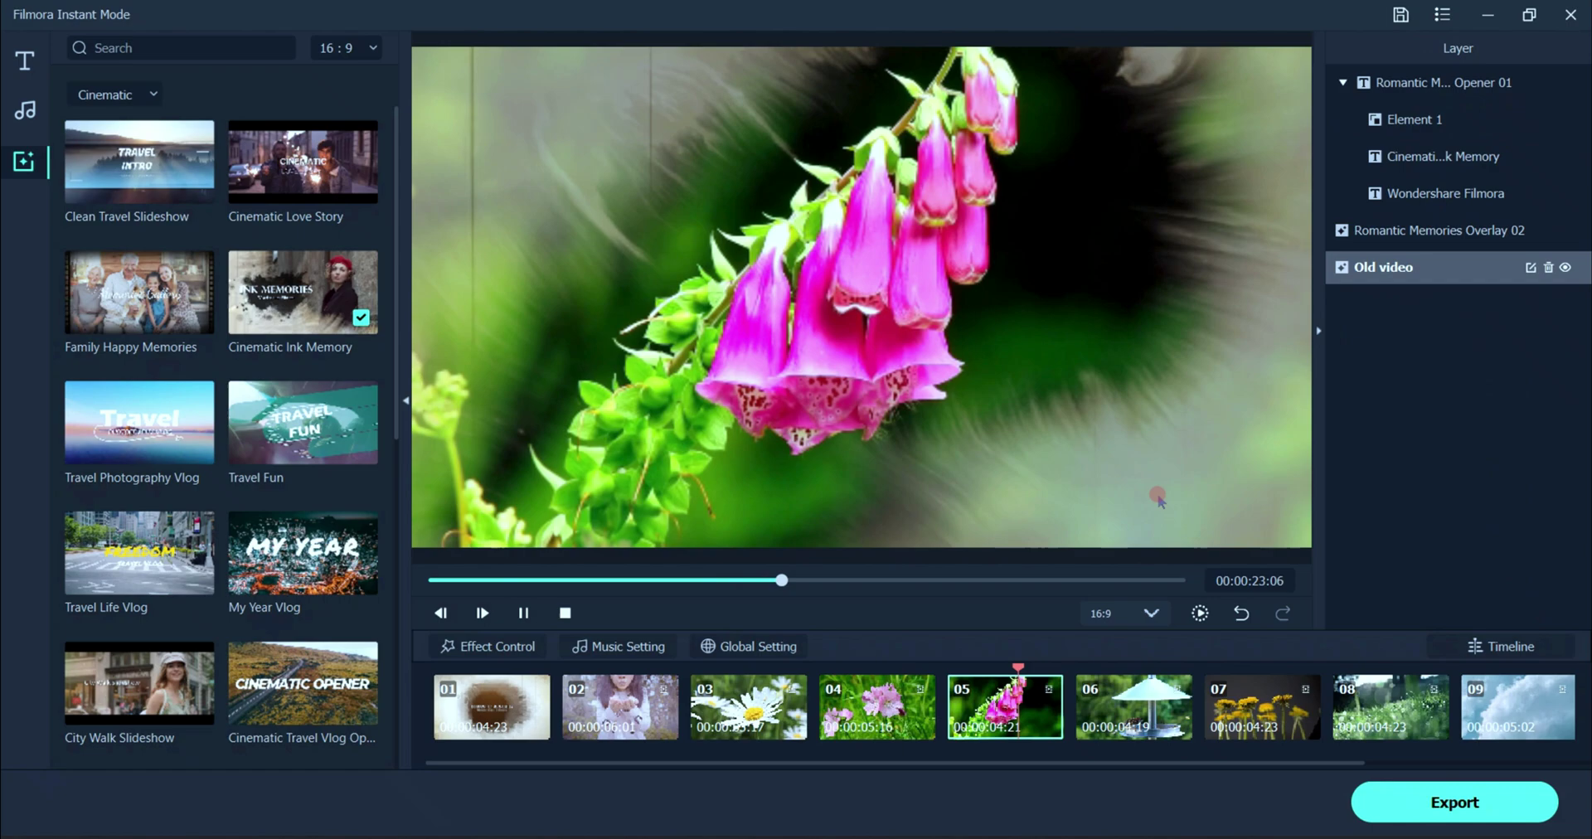
Step: Browse the background music library
click(25, 112)
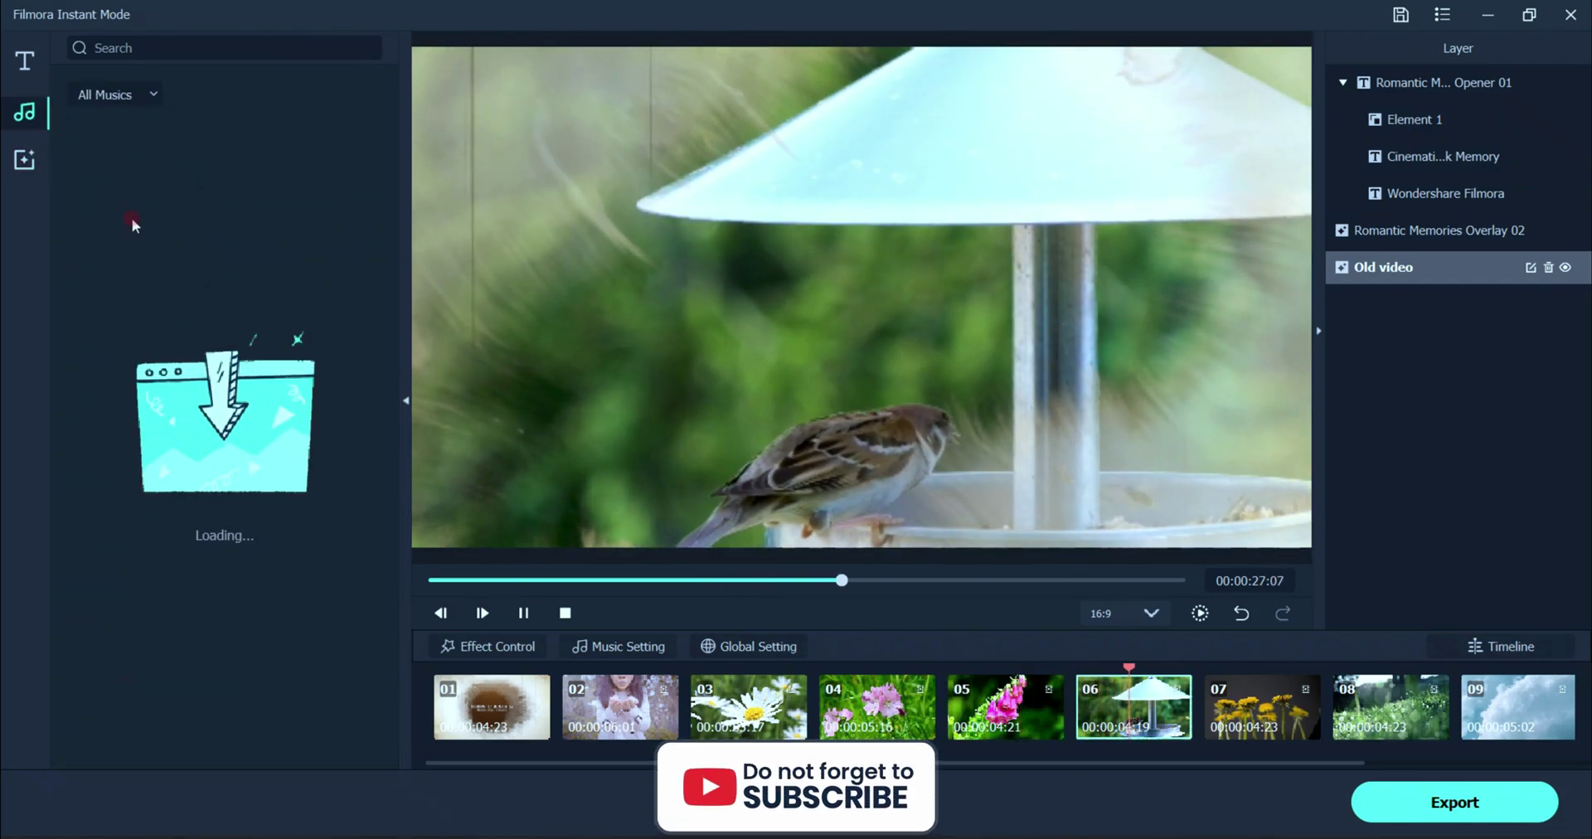
click(112, 259)
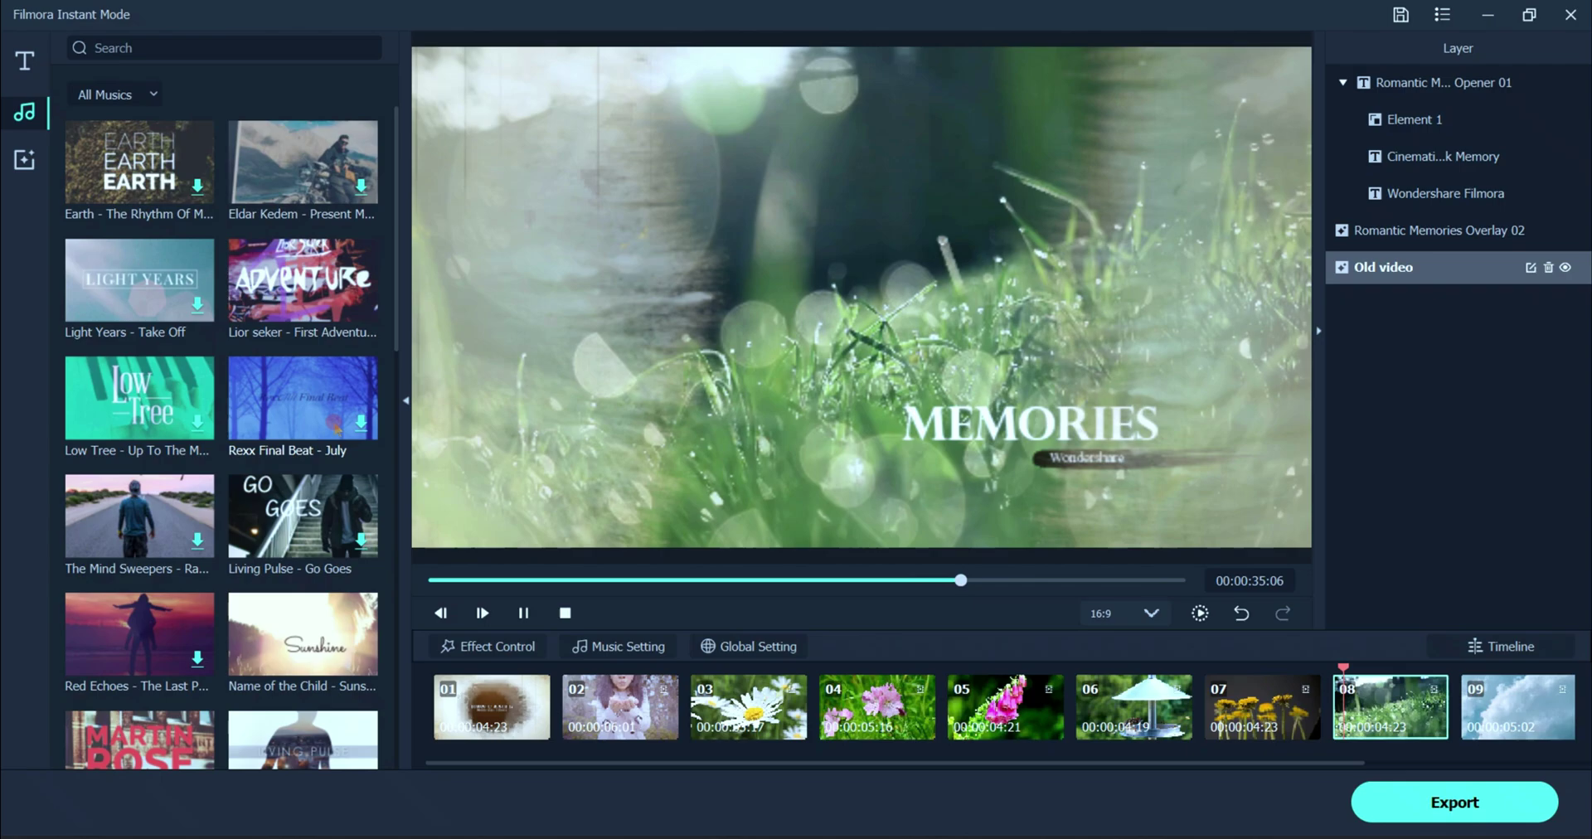
scroll(206, 504, down, 10)
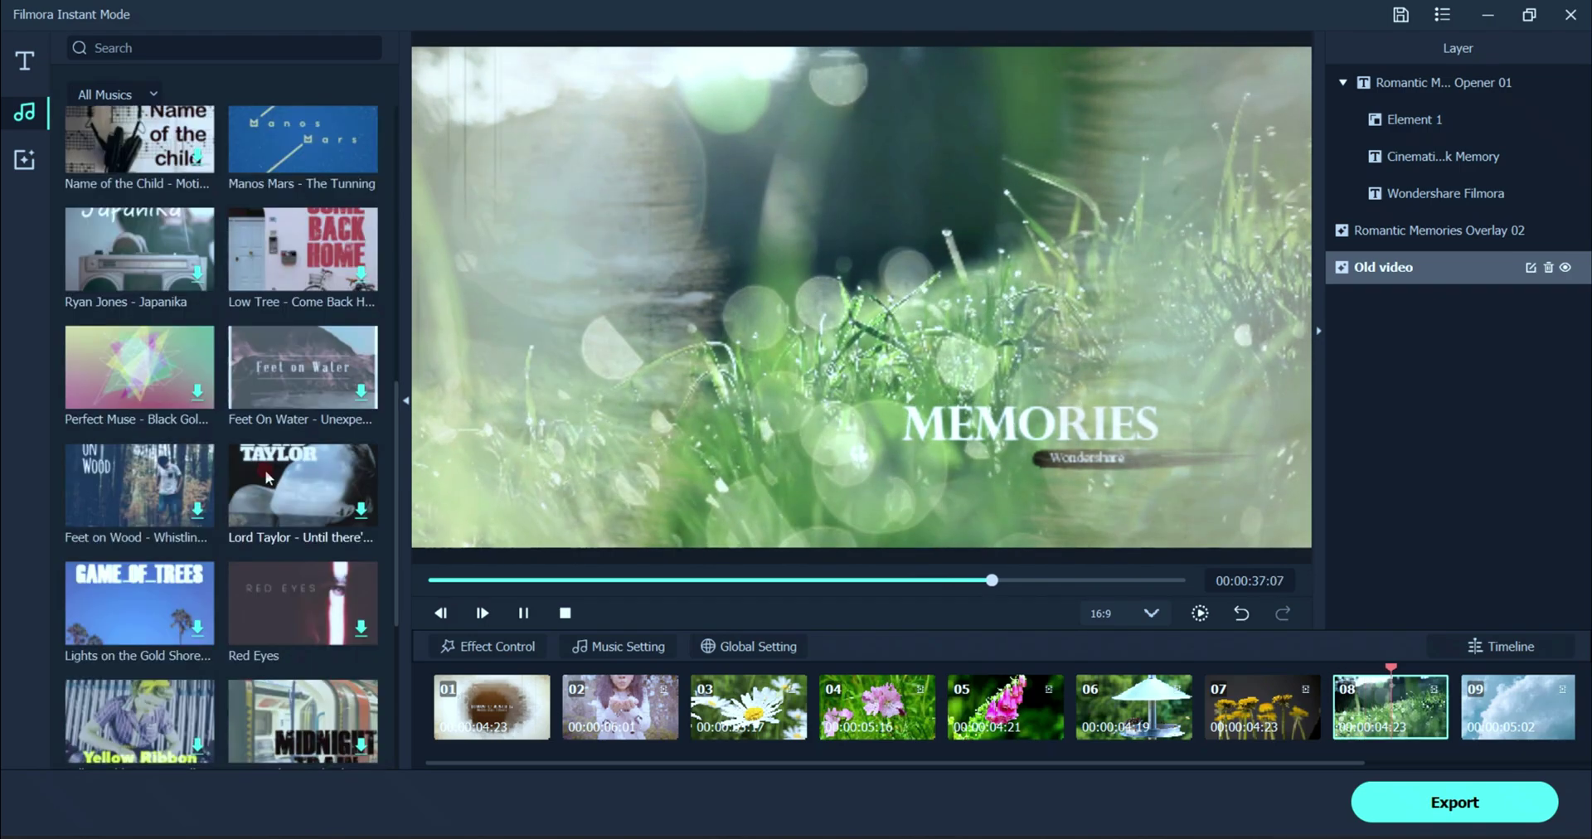
Step: Browse the title presets, then open local export as MOV, 1920x1080, 25 fps
click(26, 66)
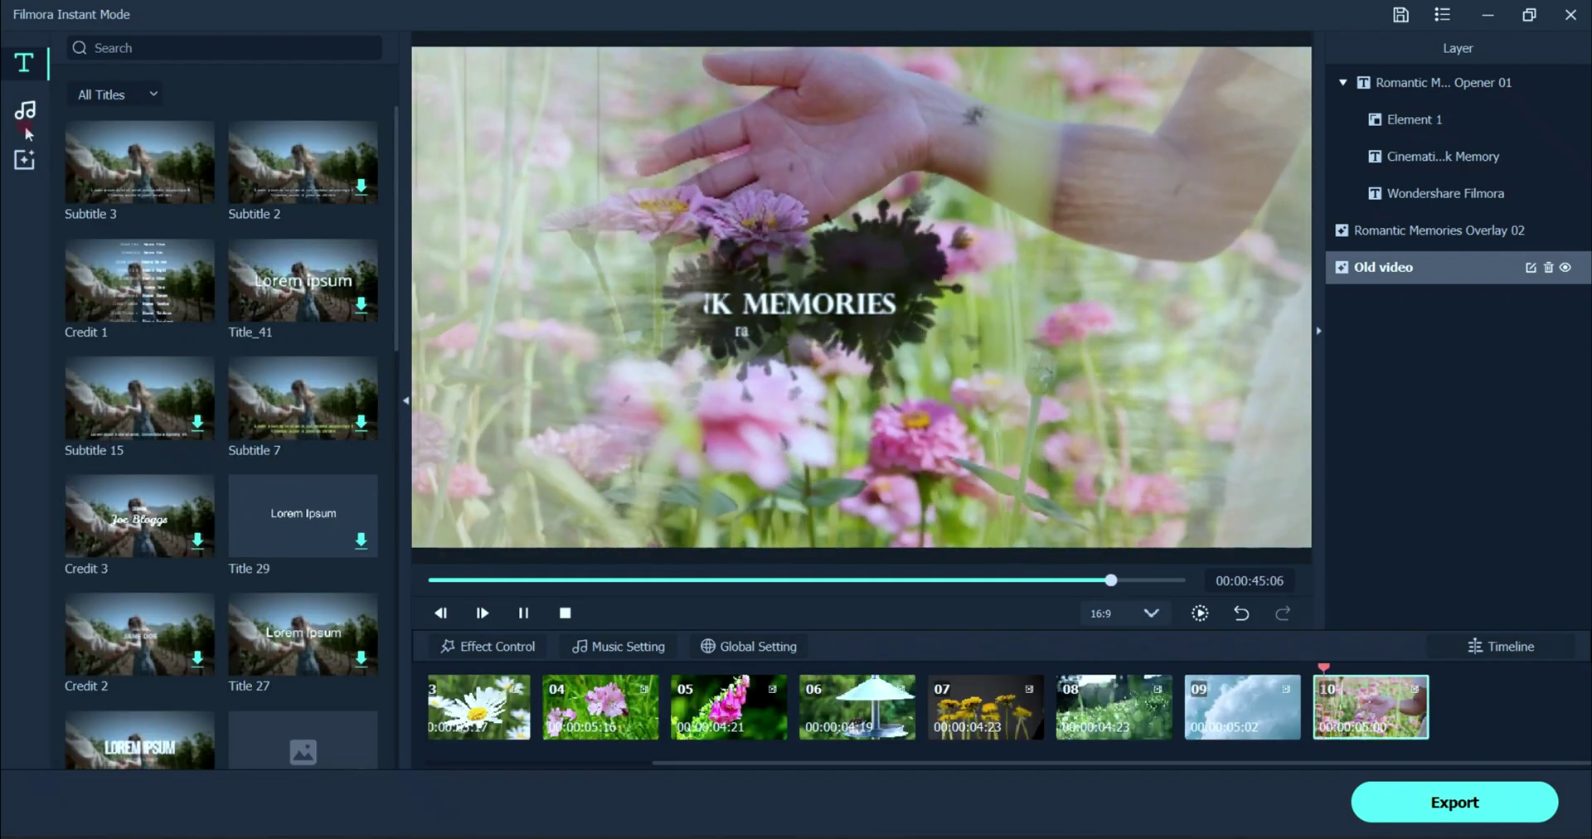
scroll(292, 448, down, 10)
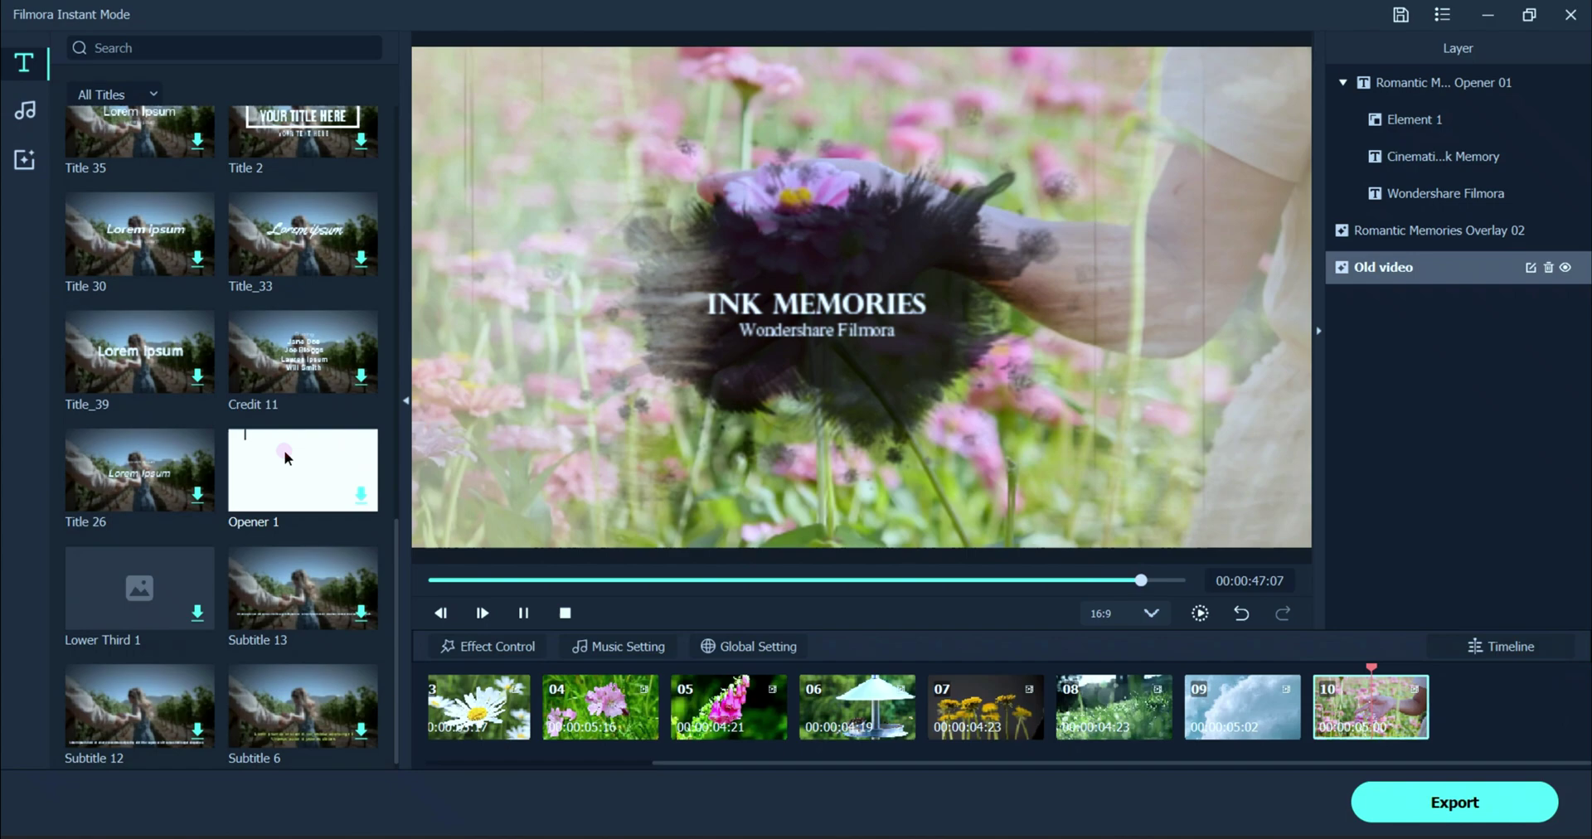
click(298, 458)
click(1468, 813)
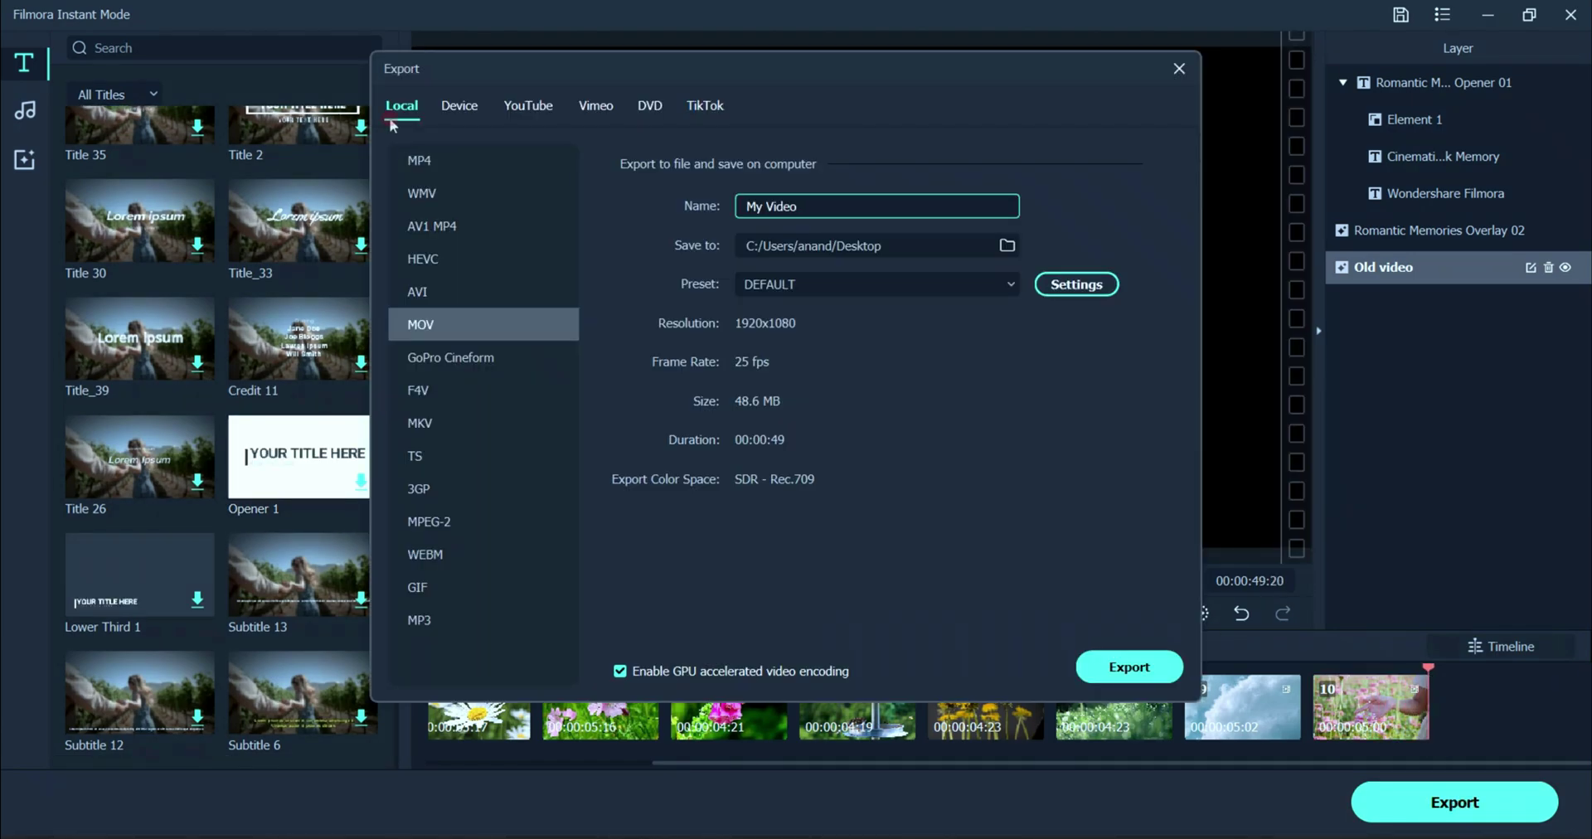
Step: Open detailed export settings: Best quality, H.264 at 10000 kbps, AAC stereo 44100 Hz 192 kbps
click(1085, 285)
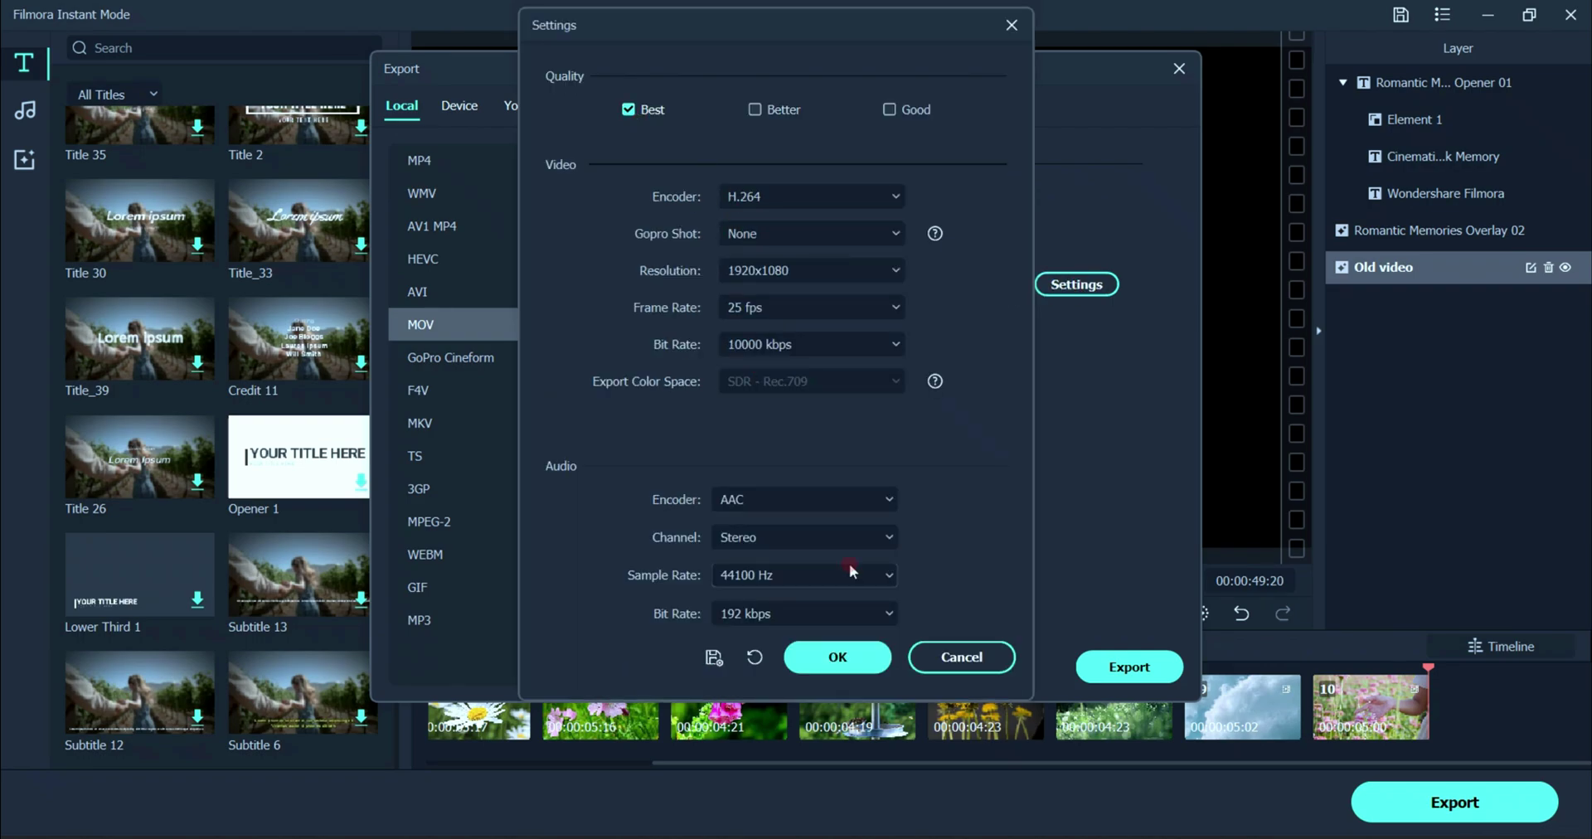